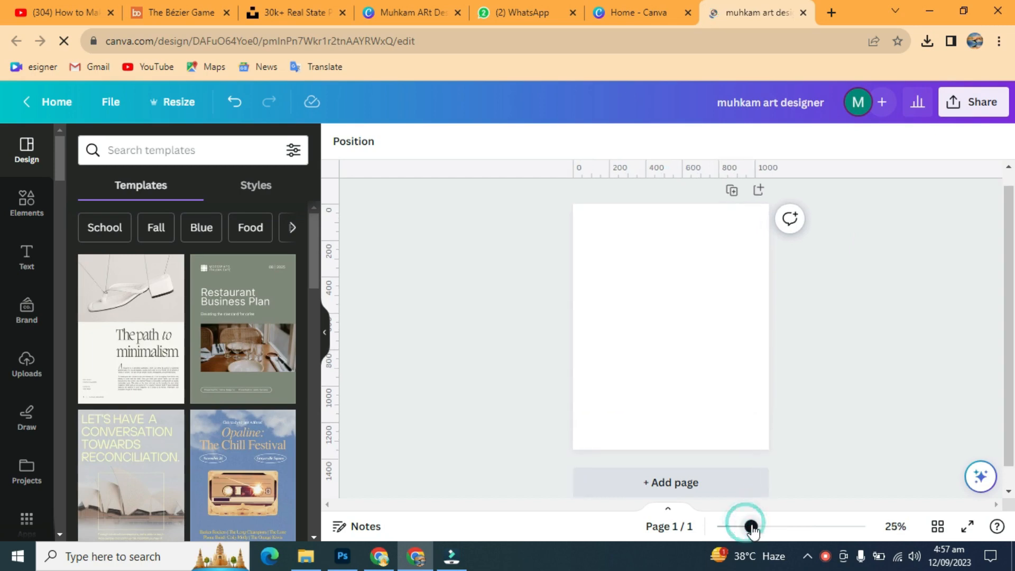
# Add the Circle Frame element and enlarge it to fill most of the page's upper two thirds
pyautogui.click(408, 140)
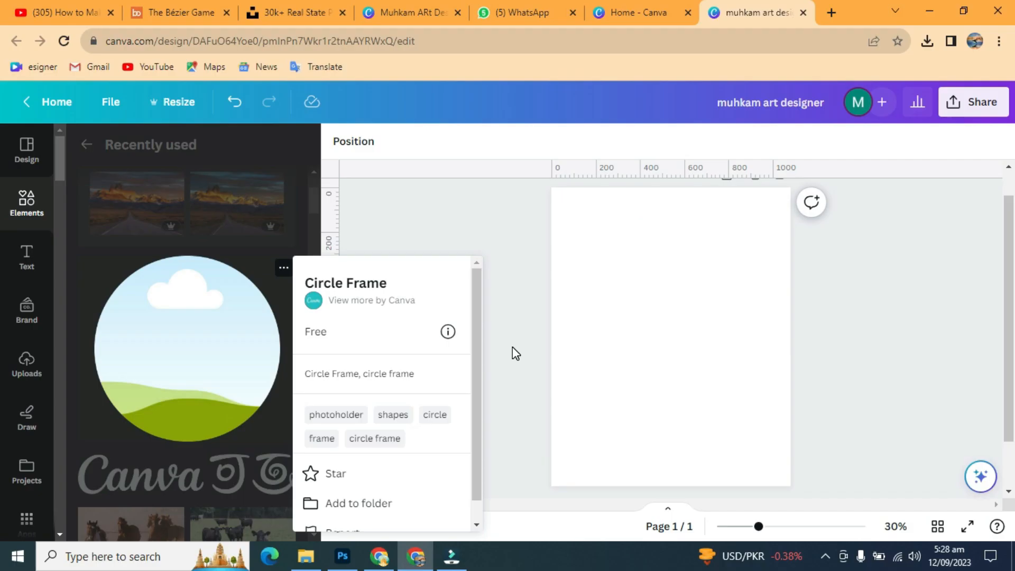
pyautogui.click(254, 254)
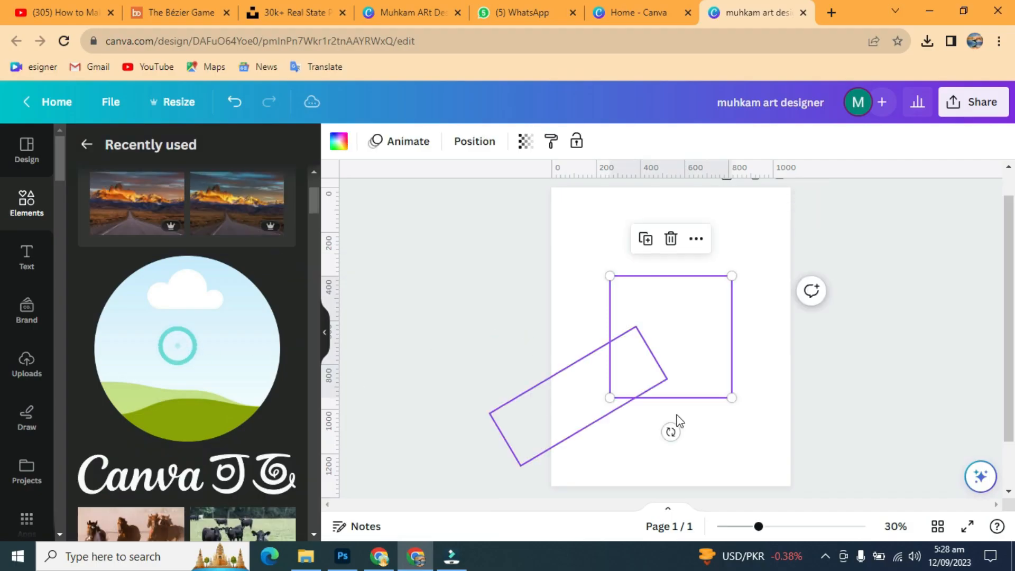
pyautogui.moveTo(680, 370); pyautogui.dragTo(648, 284)
pyautogui.moveTo(702, 319)
pyautogui.mouseDown()
pyautogui.moveTo(781, 403)
pyautogui.moveTo(720, 319)
pyautogui.mouseUp()
pyautogui.click(904, 340)
pyautogui.click(898, 285)
# Fill the circle frame with the Road by the Mountains photo
pyautogui.scroll(3, 222, 274)
pyautogui.click(283, 187)
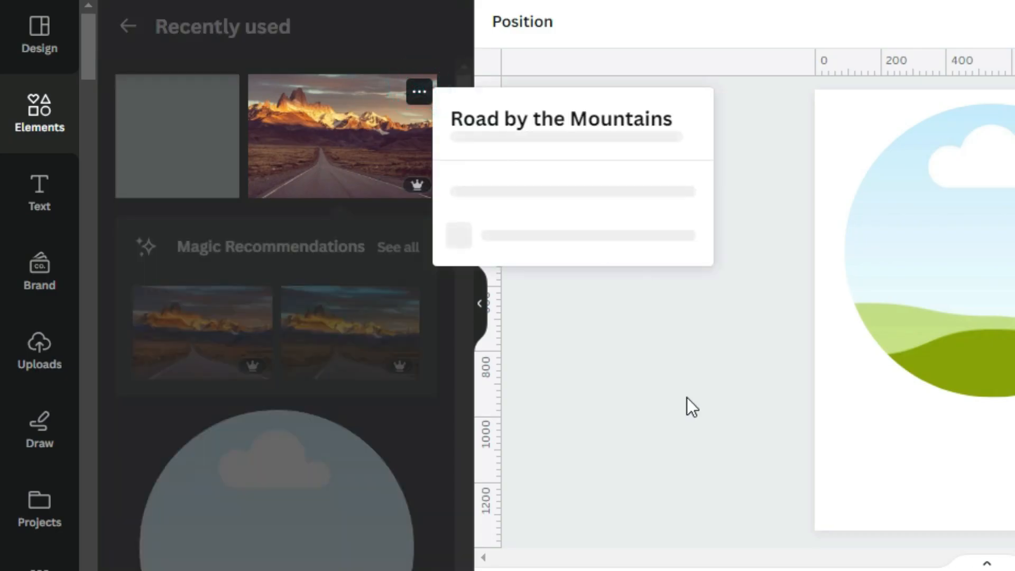
pyautogui.click(767, 211)
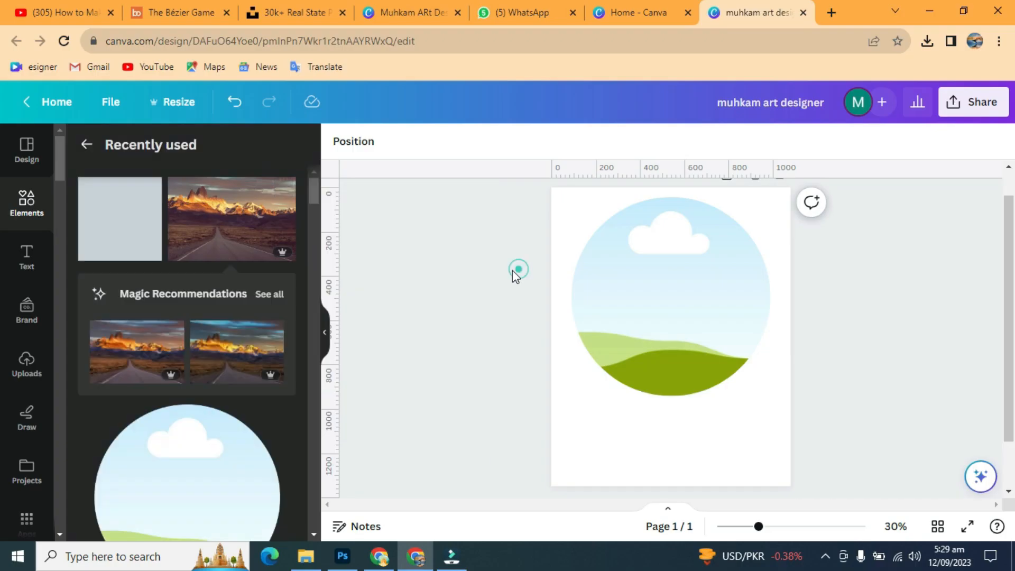
pyautogui.moveTo(232, 215); pyautogui.dragTo(661, 301)
# Enlarge and reposition the photo inside the circle frame so the peaks and the start of the road fill it
pyautogui.doubleClick(660, 300)
pyautogui.moveTo(630, 350); pyautogui.dragTo(667, 333)
pyautogui.moveTo(549, 203); pyautogui.dragTo(534, 193)
pyautogui.moveTo(849, 397); pyautogui.dragTo(951, 482)
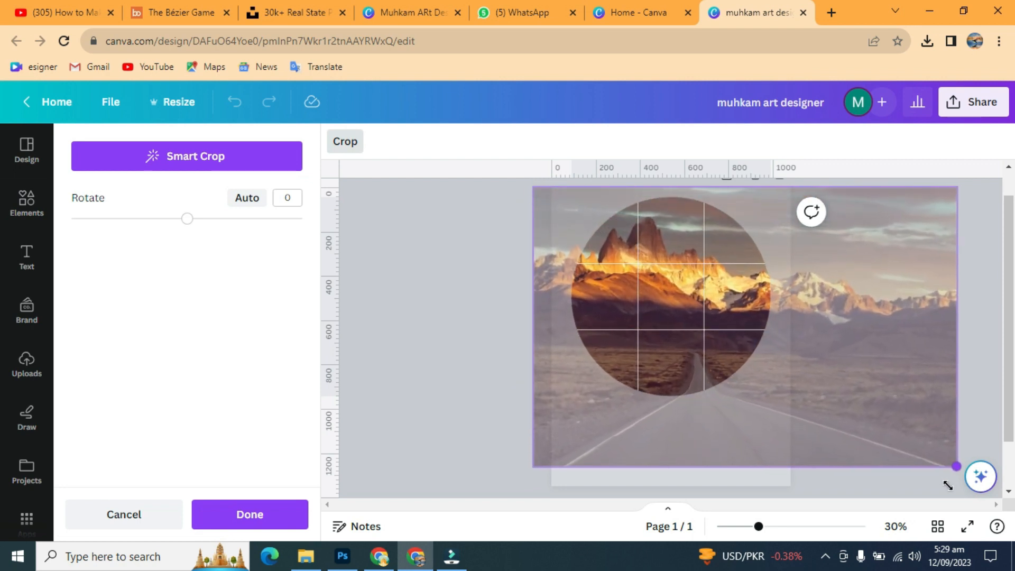
pyautogui.moveTo(874, 408); pyautogui.dragTo(859, 403)
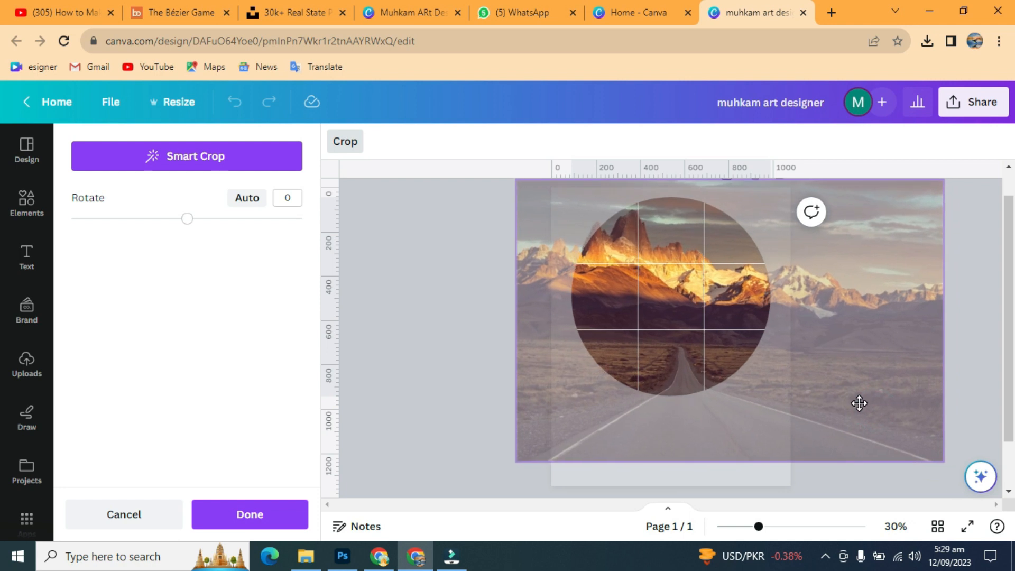
pyautogui.moveTo(944, 462); pyautogui.dragTo(978, 477)
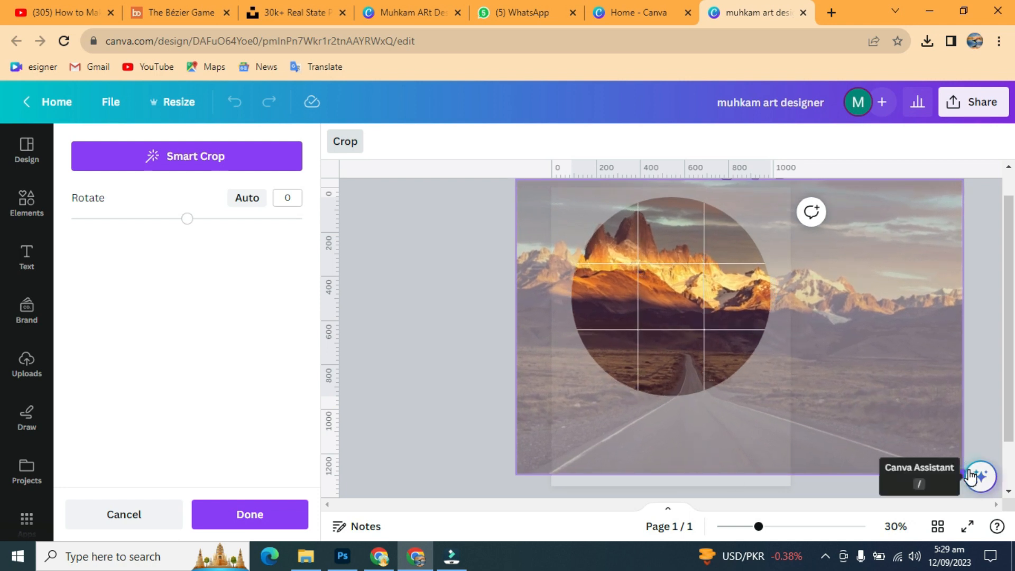
pyautogui.click(900, 318)
# Add the Road by the Mountains photo again, enlarge it to about 1201 × 791 px and send it to the back
pyautogui.click(290, 236)
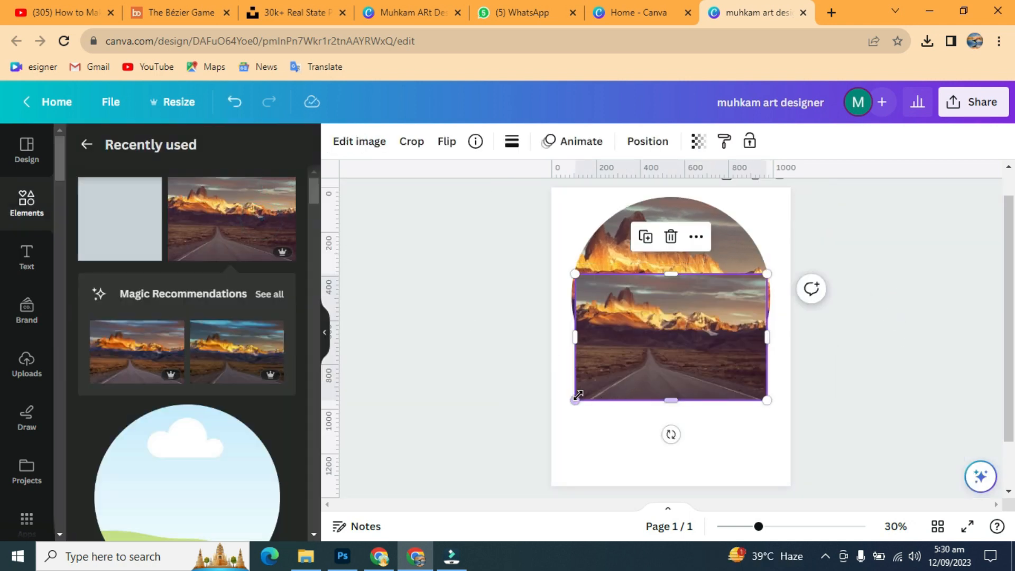
pyautogui.moveTo(574, 401); pyautogui.dragTo(548, 439)
pyautogui.moveTo(763, 273); pyautogui.dragTo(798, 252)
pyautogui.click(648, 141)
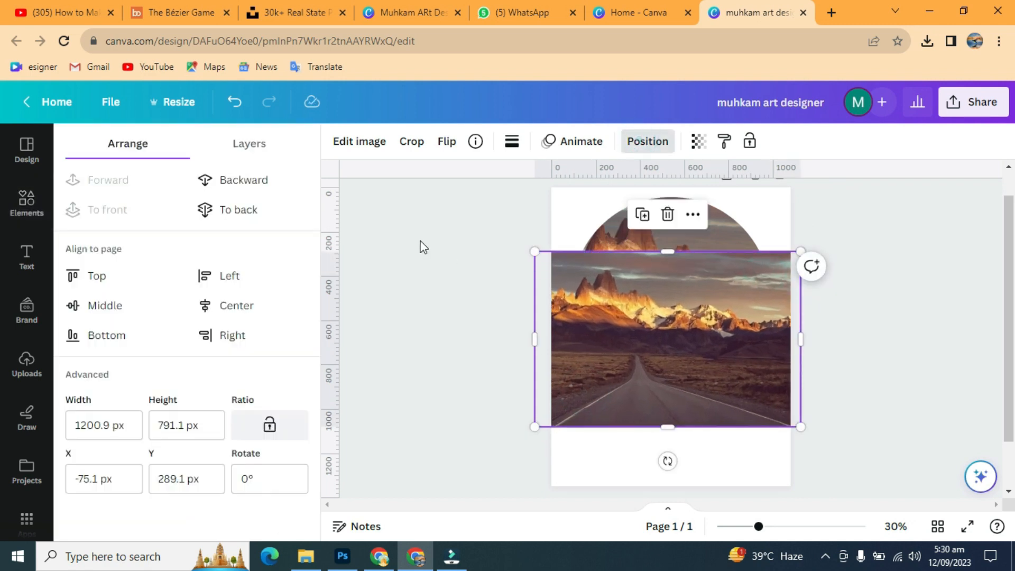
pyautogui.click(239, 209)
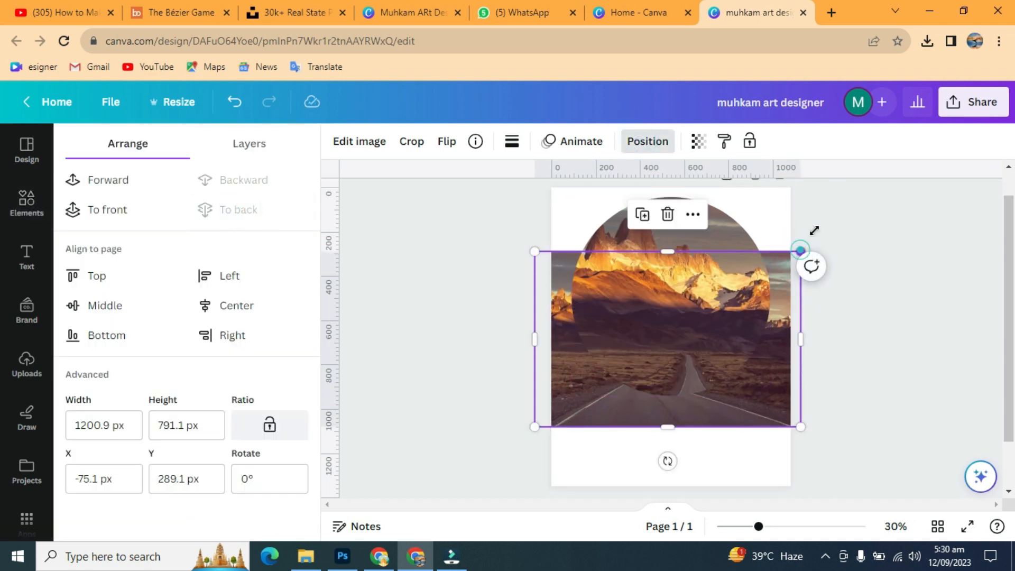
# Enlarge the rear photo to about 1561 × 1028 px and align its mountains and road with those in the circle
pyautogui.moveTo(801, 248); pyautogui.dragTo(857, 214)
pyautogui.moveTo(802, 358); pyautogui.dragTo(819, 403)
pyautogui.moveTo(881, 243); pyautogui.dragTo(891, 219)
pyautogui.moveTo(561, 228); pyautogui.dragTo(558, 227)
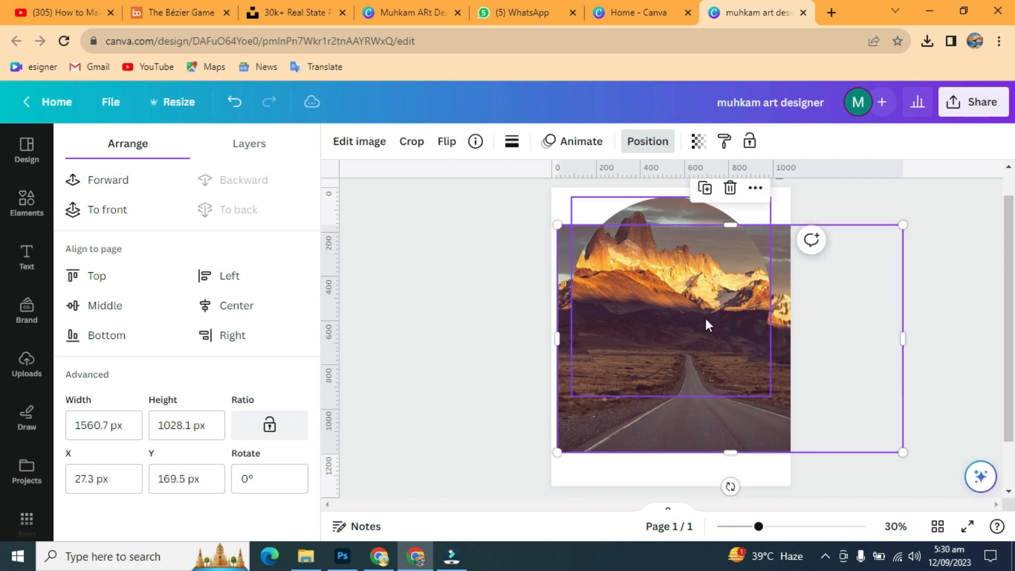
# Crop away the rear photo's upper part to leave a road strip and stretch it to the page's left edge
pyautogui.moveTo(737, 224); pyautogui.dragTo(737, 375)
pyautogui.click(909, 309)
pyautogui.moveTo(555, 418); pyautogui.dragTo(548, 421)
pyautogui.click(865, 308)
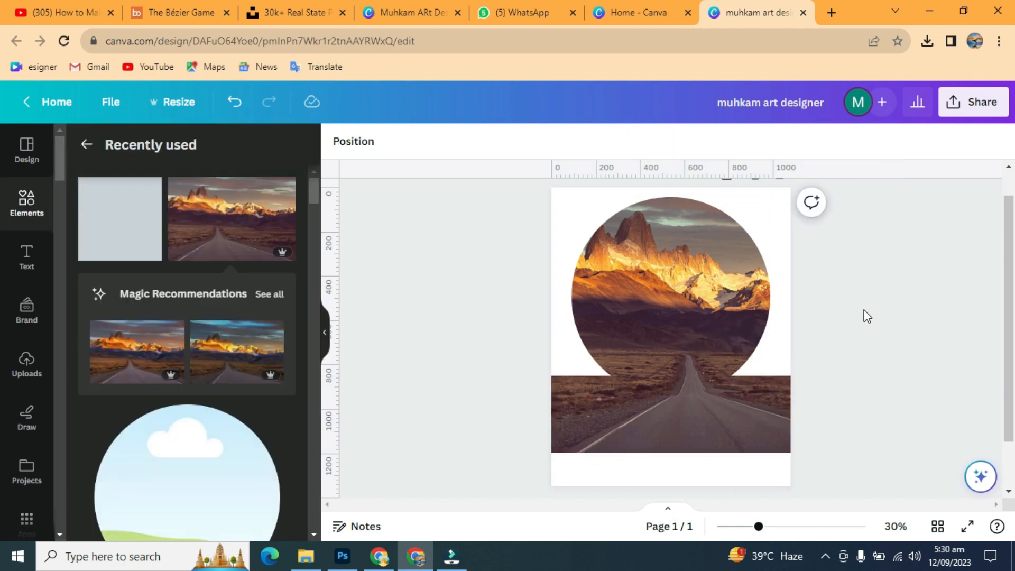
# Fine-tune the road strip's position and enlarge it to about 1612 × 352 px to match the road in the circle
pyautogui.moveTo(758, 526); pyautogui.dragTo(769, 526)
pyautogui.click(688, 455)
pyautogui.moveTo(682, 460); pyautogui.dragTo(689, 460)
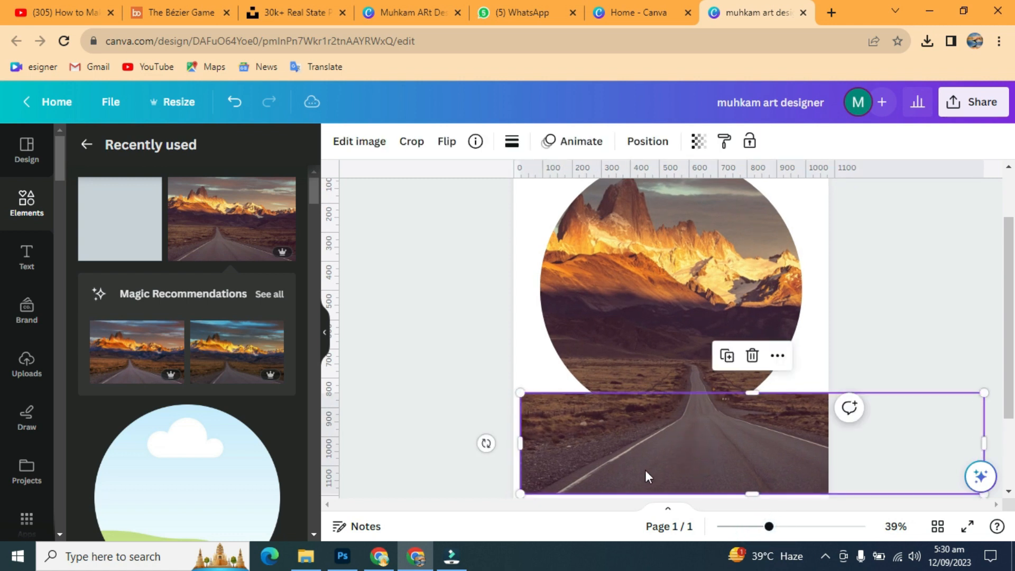
pyautogui.moveTo(519, 491); pyautogui.dragTo(515, 495)
pyautogui.press('Escape')
pyautogui.click(786, 462)
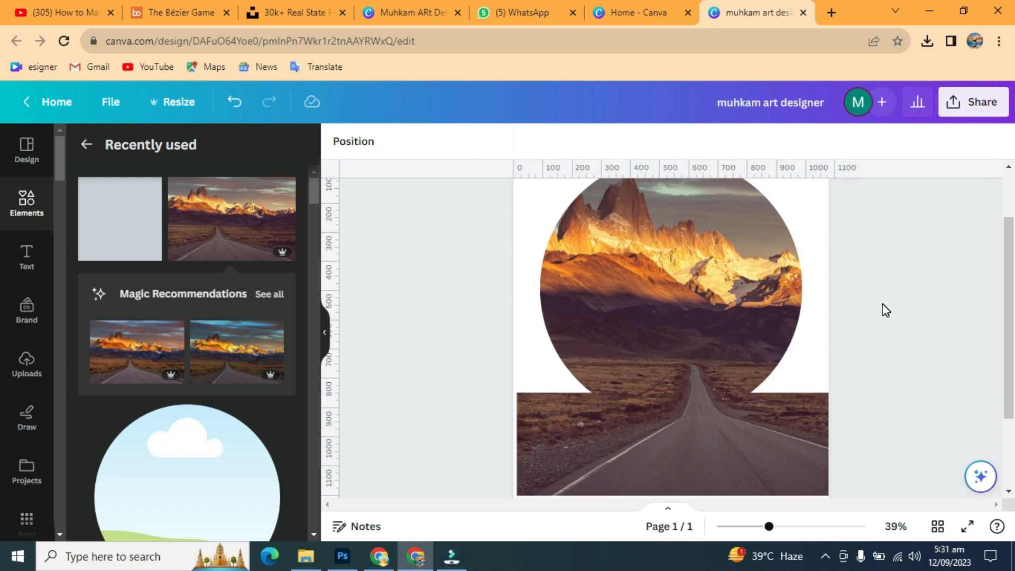
pyautogui.scroll(-3, 883, 308)
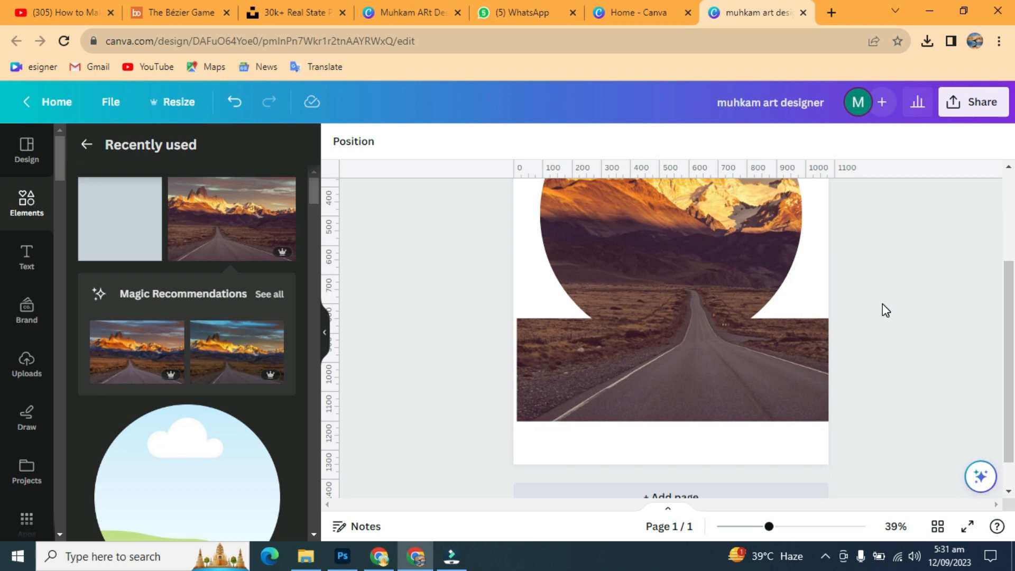
pyautogui.click(753, 375)
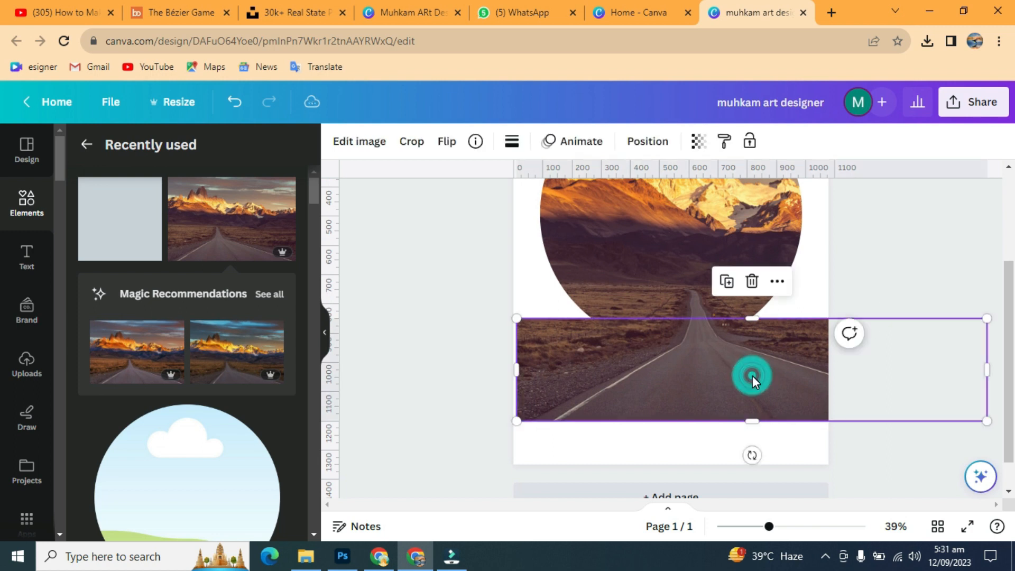
pyautogui.click(888, 269)
# Add a Square shape and colour it white
pyautogui.click(150, 188)
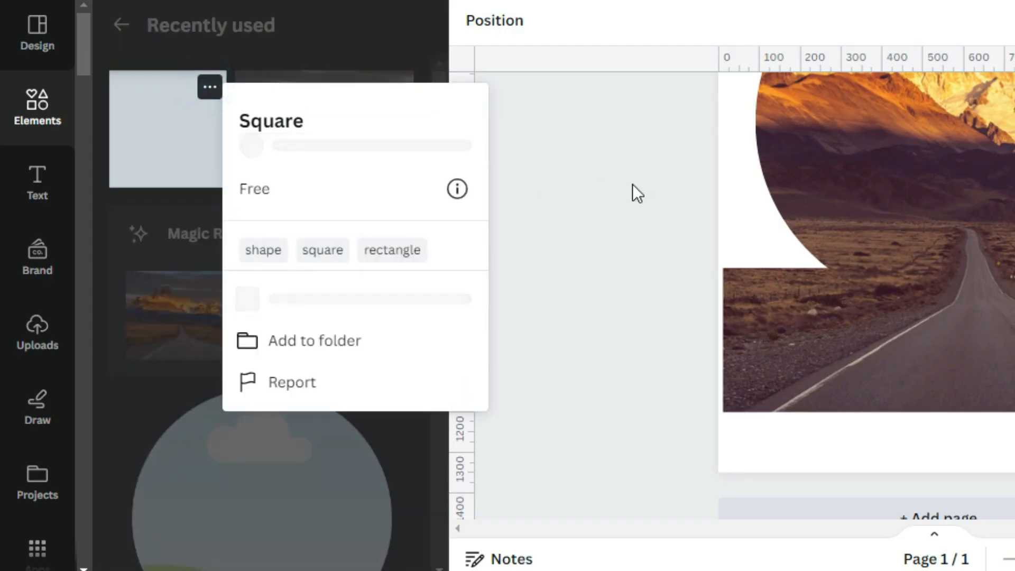
pyautogui.click(627, 183)
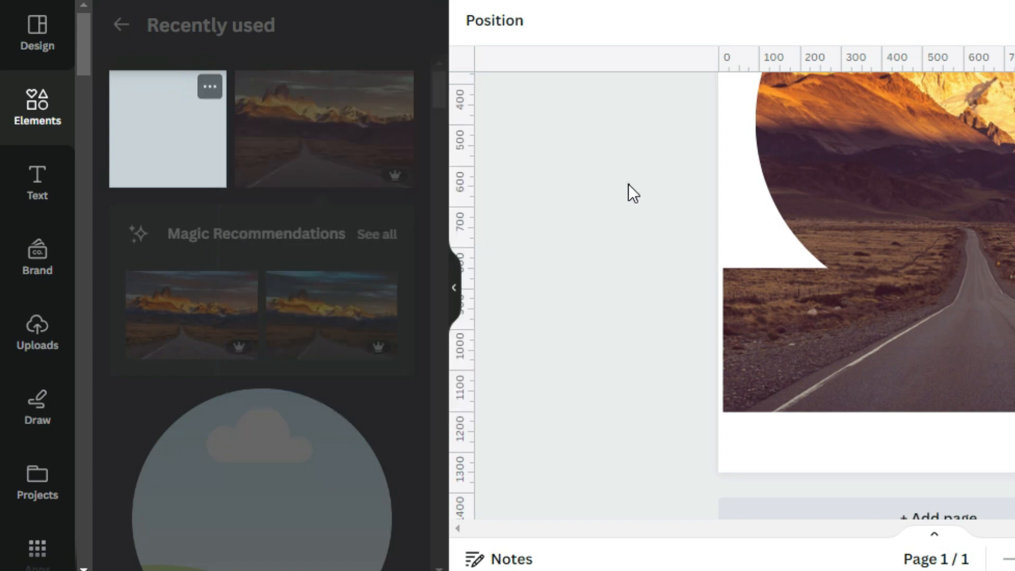
pyautogui.click(175, 143)
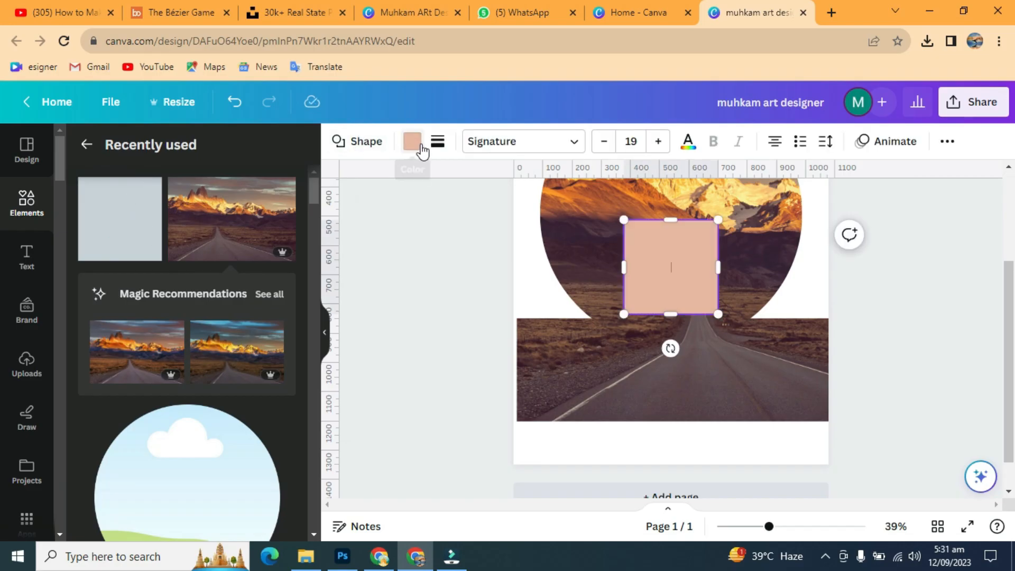
pyautogui.click(412, 141)
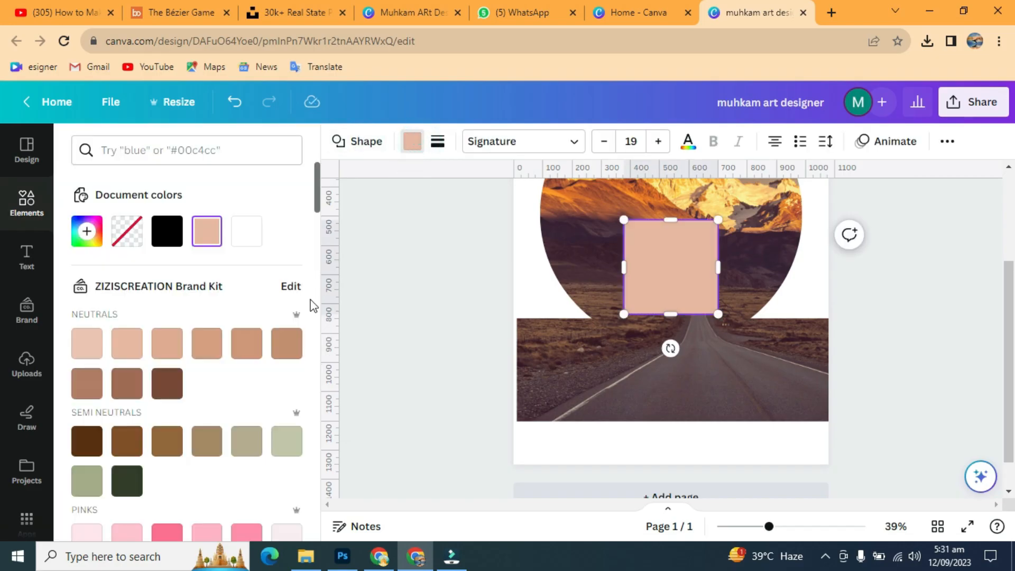
pyautogui.click(246, 233)
# Reshape the white square into a long rectangle and tilt it about -28.7° along the road's left edge
pyautogui.moveTo(671, 219); pyautogui.dragTo(671, 259)
pyautogui.moveTo(624, 286); pyautogui.dragTo(548, 287)
pyautogui.moveTo(634, 347); pyautogui.dragTo(674, 332)
pyautogui.moveTo(610, 314); pyautogui.dragTo(471, 424)
pyautogui.moveTo(574, 372); pyautogui.dragTo(564, 370)
pyautogui.moveTo(654, 317); pyautogui.dragTo(666, 324)
pyautogui.moveTo(587, 422); pyautogui.dragTo(588, 424)
# Place a copy of the white rectangle on the road's right side and rotate it about -167° to follow that edge
pyautogui.moveTo(593, 369); pyautogui.dragTo(826, 341)
pyautogui.moveTo(826, 397); pyautogui.dragTo(817, 288)
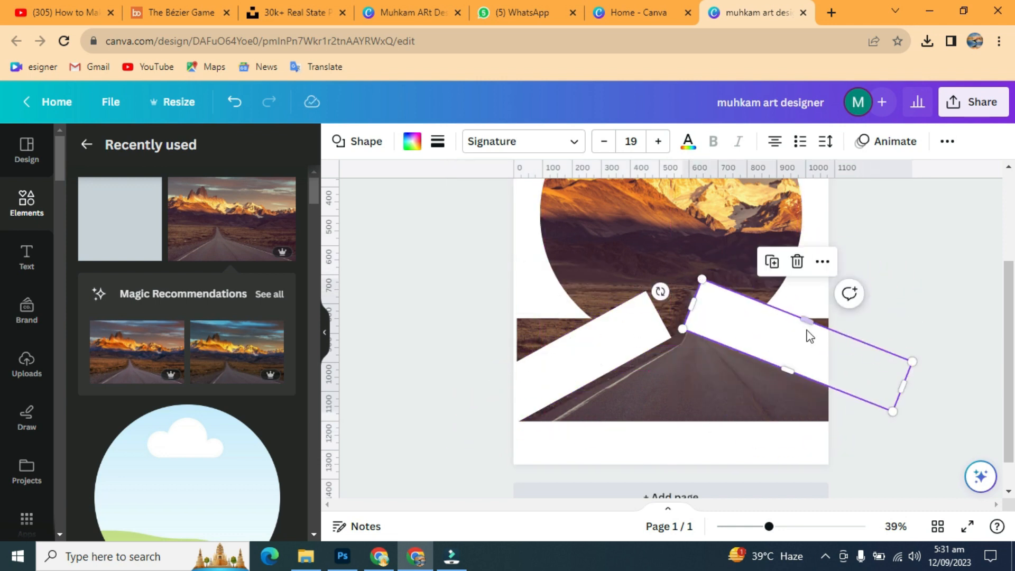
pyautogui.moveTo(809, 335); pyautogui.dragTo(813, 323)
pyautogui.moveTo(665, 280); pyautogui.dragTo(669, 289)
pyautogui.moveTo(770, 323); pyautogui.dragTo(791, 322)
pyautogui.moveTo(658, 288); pyautogui.dragTo(661, 291)
pyautogui.moveTo(819, 328); pyautogui.dragTo(819, 323)
pyautogui.moveTo(661, 283); pyautogui.dragTo(659, 294)
pyautogui.click(893, 275)
# Increase the heights of the right and left white rectangles to about 430 px and 483 px to cover the roadside ground
pyautogui.click(795, 316)
pyautogui.moveTo(808, 300); pyautogui.dragTo(849, 232)
pyautogui.click(616, 339)
pyautogui.moveTo(544, 345); pyautogui.dragTo(476, 286)
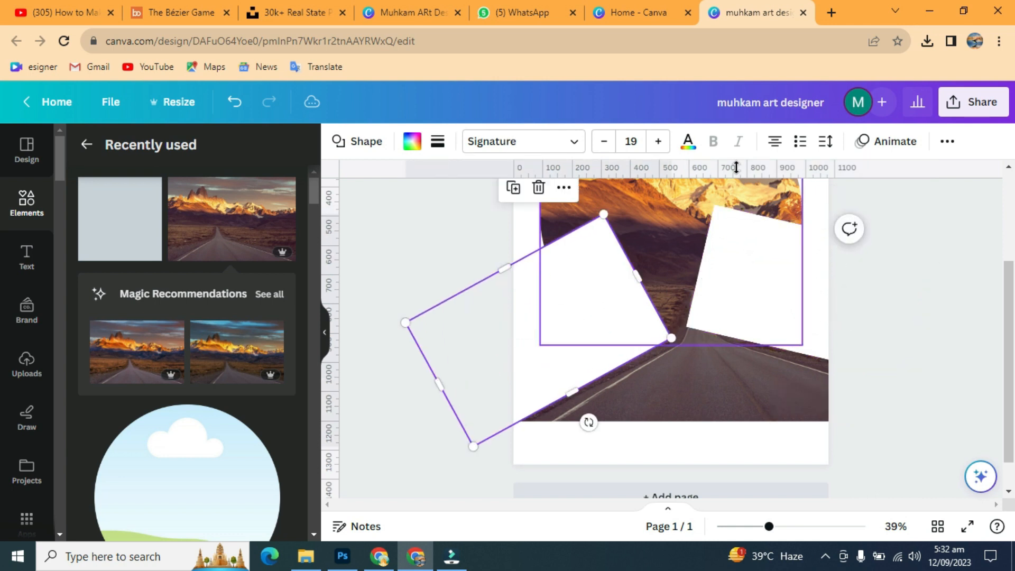
# Send both white rectangles backward behind the circle frame
pyautogui.click(947, 142)
pyautogui.click(837, 176)
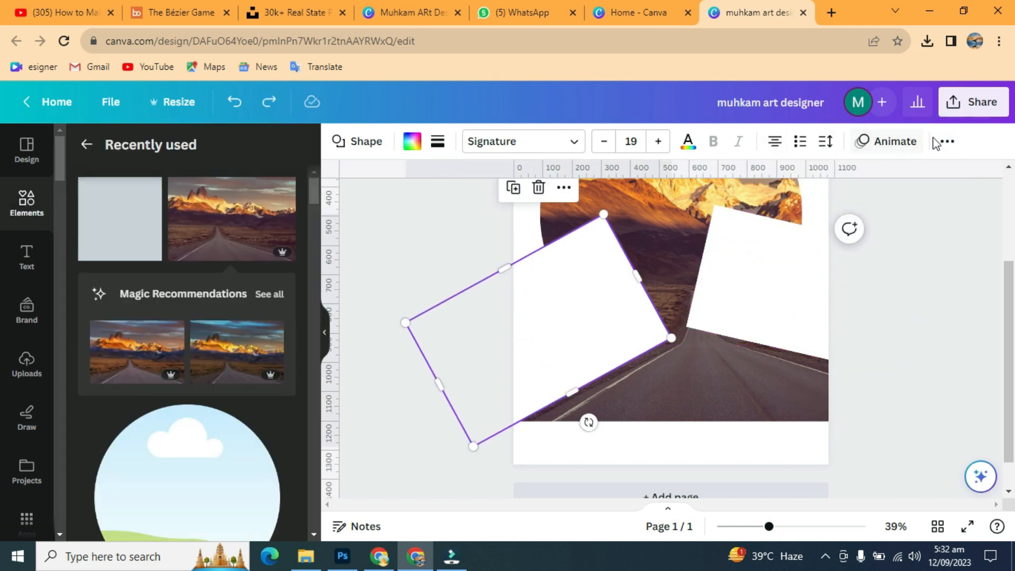
pyautogui.click(946, 144)
pyautogui.click(852, 180)
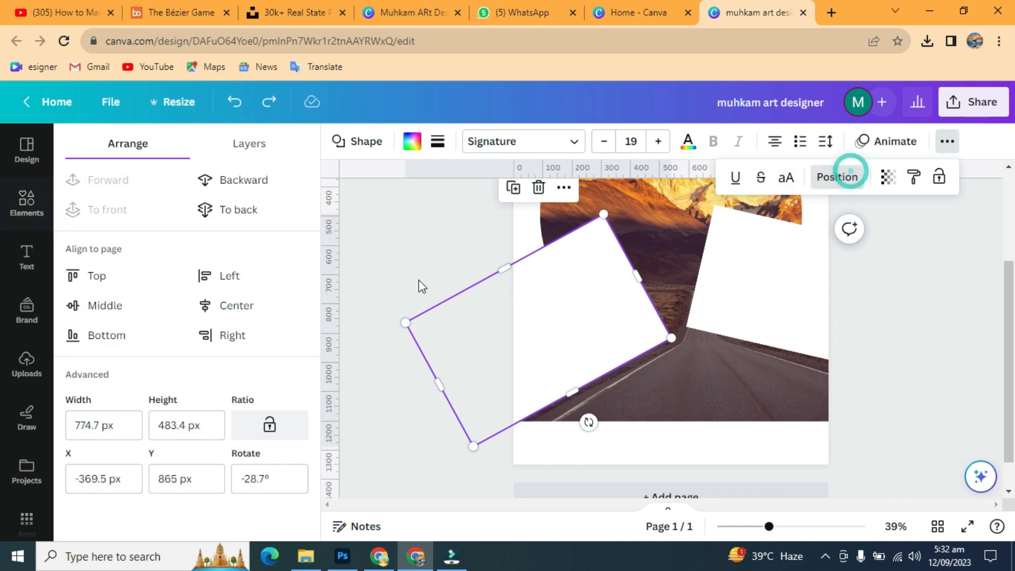
pyautogui.click(228, 183)
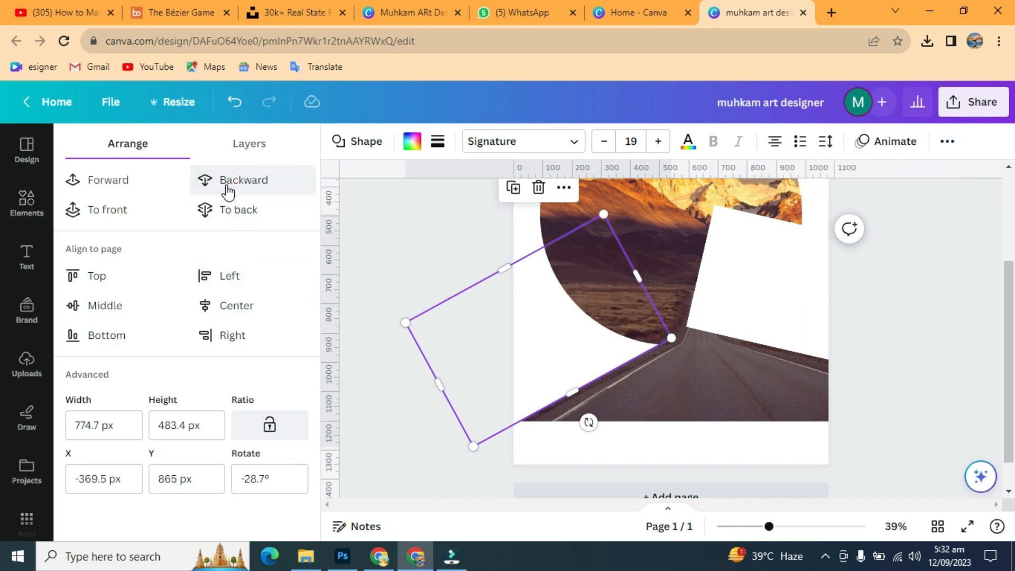
pyautogui.click(747, 288)
pyautogui.click(222, 185)
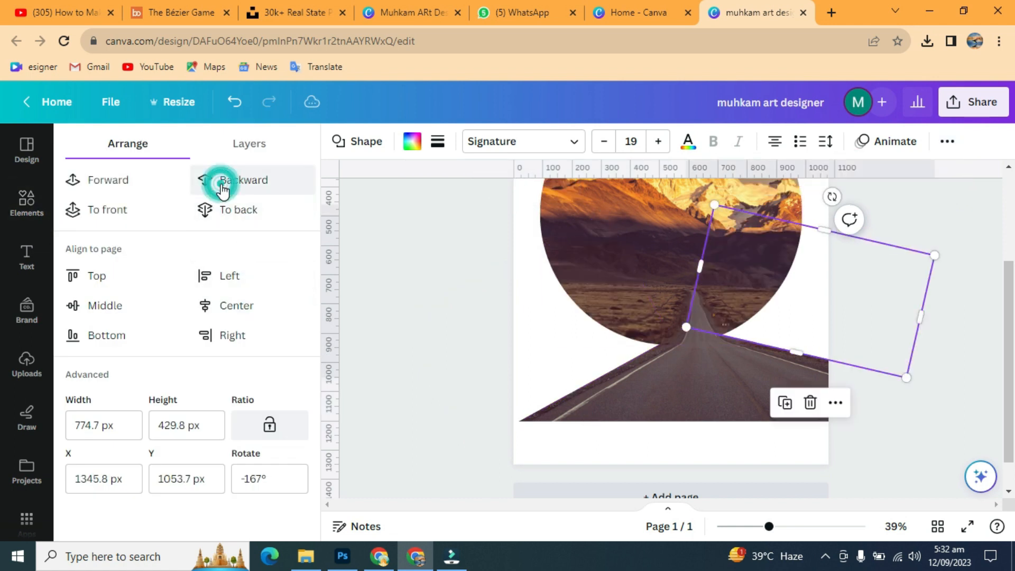
pyautogui.click(965, 246)
pyautogui.click(964, 246)
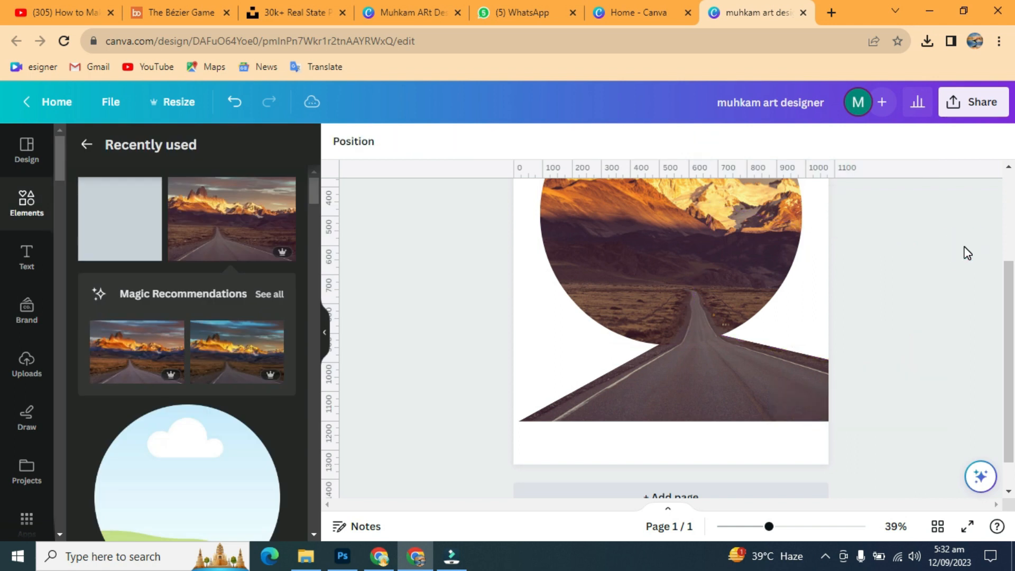
# Duplicate the road strip, send the copy to the back and position it over the gap at the page's bottom
pyautogui.click(708, 383)
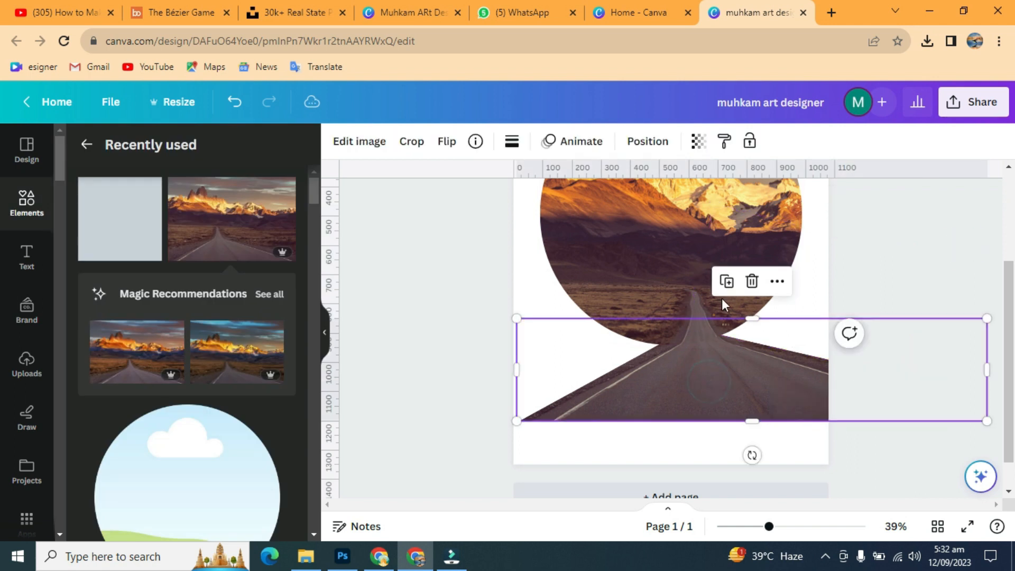
pyautogui.click(726, 281)
pyautogui.moveTo(704, 385); pyautogui.dragTo(678, 419)
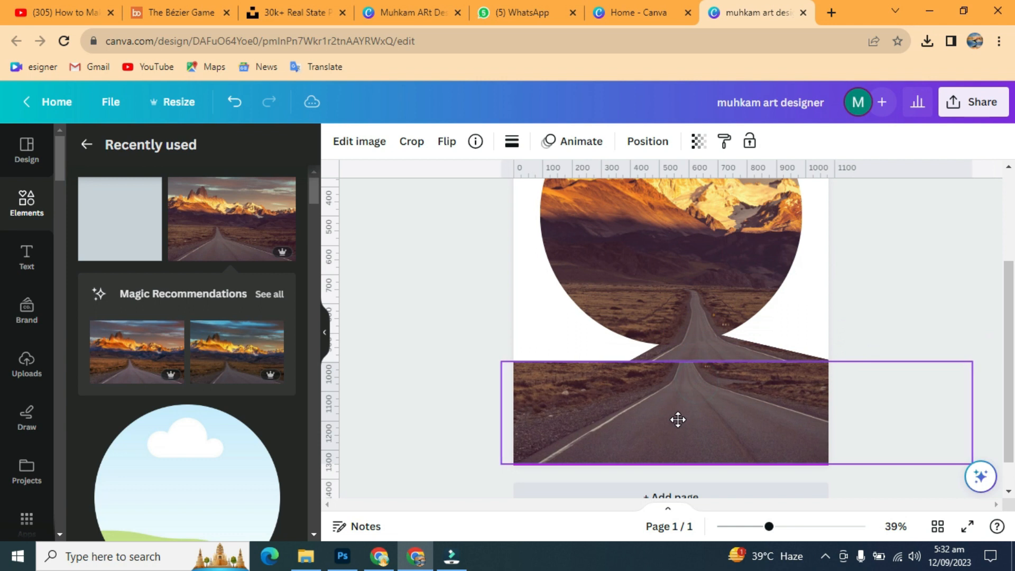
pyautogui.click(648, 142)
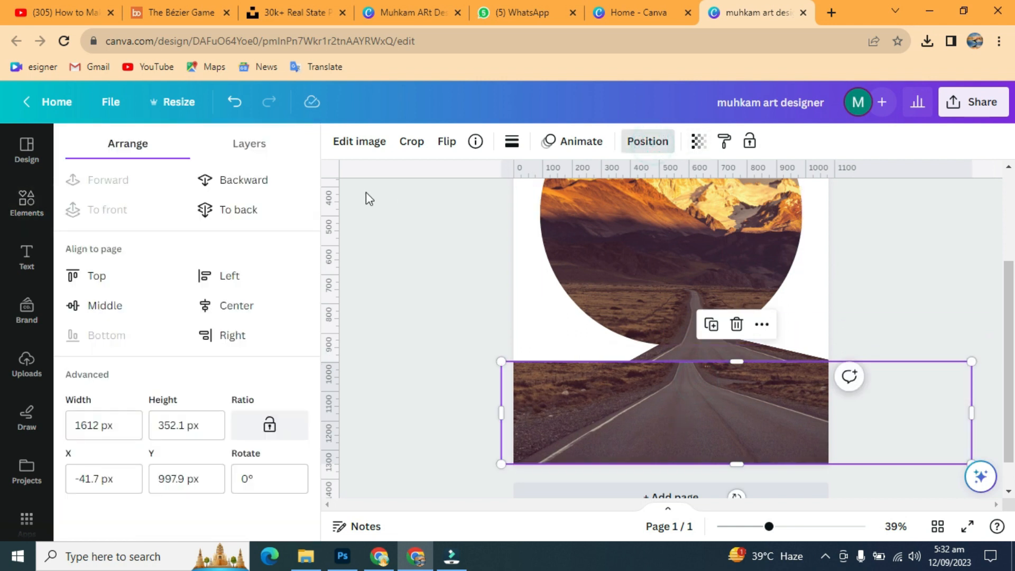
pyautogui.click(252, 212)
pyautogui.moveTo(639, 448); pyautogui.dragTo(581, 455)
pyautogui.scroll(-1, 839, 385)
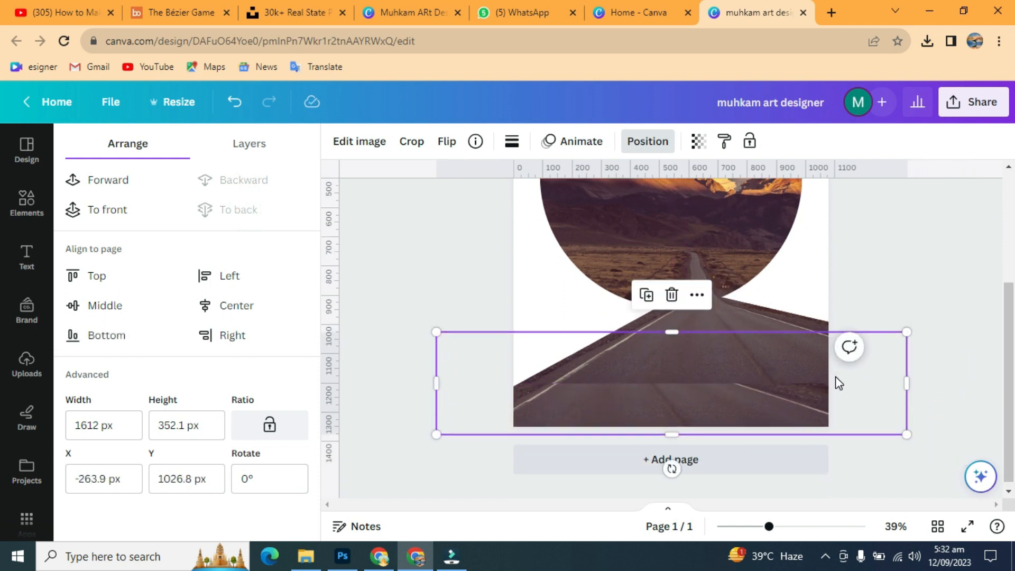
# Crop the copied strip to about 604 × 374 px, lining it up with the road's left edge and the page bottom
pyautogui.moveTo(905, 383); pyautogui.dragTo(615, 382)
pyautogui.moveTo(569, 411); pyautogui.dragTo(594, 400)
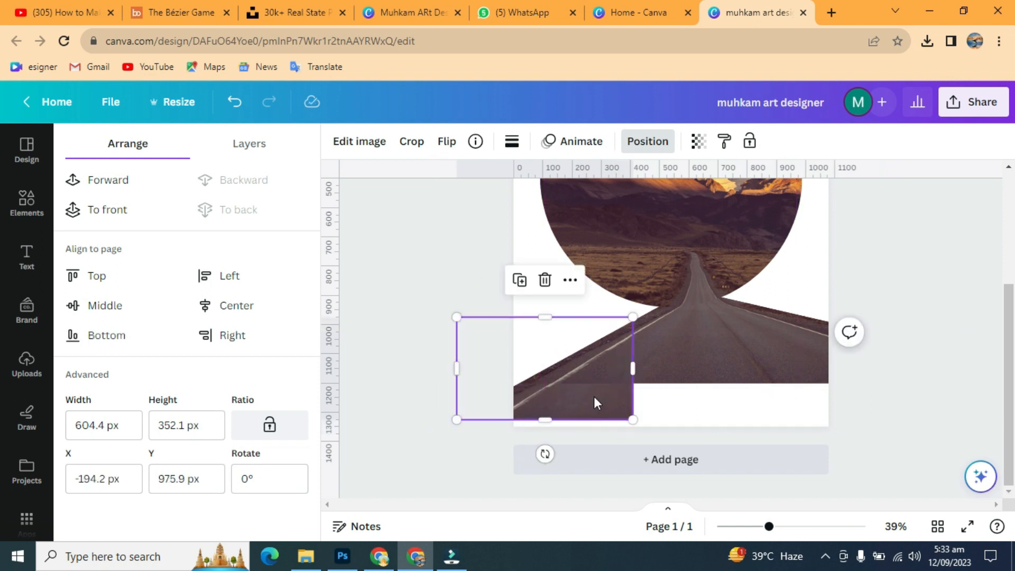
pyautogui.moveTo(542, 422); pyautogui.dragTo(543, 426)
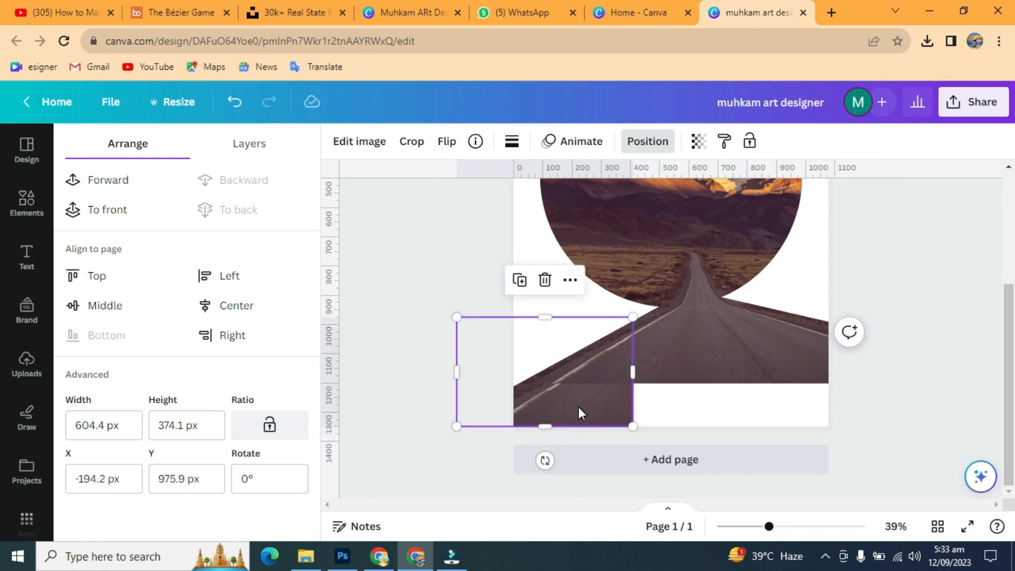
# Nudge the lower-left road patch upward, extend it to the page bottom and crop its right side narrower
pyautogui.press('Up')
pyautogui.press('Up')
pyautogui.press('Up')
pyautogui.press('Up')
pyautogui.press('Up')
pyautogui.press('Up')
pyautogui.press('Up')
pyautogui.press('Up')
pyautogui.press('Up')
pyautogui.press('Up')
pyautogui.press('Up')
pyautogui.moveTo(632, 424); pyautogui.dragTo(644, 427)
pyautogui.press('Up')
pyautogui.moveTo(644, 366); pyautogui.dragTo(577, 368)
pyautogui.moveTo(516, 422); pyautogui.dragTo(517, 426)
# Nudge the lower-left road patch leftward to match the road line and extend its top edge slightly
pyautogui.press('Left')
pyautogui.press('Left')
pyautogui.press('Left')
pyautogui.press('Left')
pyautogui.press('Left')
pyautogui.press('Left')
pyautogui.press('Left')
pyautogui.press('Left')
pyautogui.press('Left')
pyautogui.press('Left')
pyautogui.press('Left')
pyautogui.press('Left')
pyautogui.press('Left')
pyautogui.press('Left')
pyautogui.press('Left')
pyautogui.press('Left')
pyautogui.press('Left')
pyautogui.press('Left')
pyautogui.moveTo(512, 306); pyautogui.dragTo(512, 300)
# Duplicate the lower-left road patch, place the copy beside it and crop it to plain road surface
pyautogui.hotkey('ctrl', 'd')
pyautogui.moveTo(551, 411); pyautogui.dragTo(616, 412)
pyautogui.moveTo(648, 375); pyautogui.dragTo(752, 376)
pyautogui.moveTo(527, 376); pyautogui.dragTo(660, 376)
pyautogui.moveTo(703, 386); pyautogui.dragTo(579, 391)
pyautogui.moveTo(658, 381); pyautogui.dragTo(631, 394)
pyautogui.moveTo(574, 379)
pyautogui.mouseDown()
pyautogui.moveTo(588, 381)
pyautogui.moveTo(571, 381)
pyautogui.mouseUp()
pyautogui.moveTo(607, 315); pyautogui.dragTo(608, 369)
# Enlarge and position the copied road patch to cover the remaining gap up to the page's right edge
pyautogui.moveTo(643, 405); pyautogui.dragTo(826, 342)
pyautogui.moveTo(700, 343); pyautogui.dragTo(711, 385)
pyautogui.moveTo(826, 385); pyautogui.dragTo(867, 377)
pyautogui.moveTo(721, 374); pyautogui.dragTo(738, 384)
pyautogui.click(930, 349)
# Lower the brightness of the road patch along the page's bottom right to -8
pyautogui.click(812, 402)
pyautogui.click(912, 322)
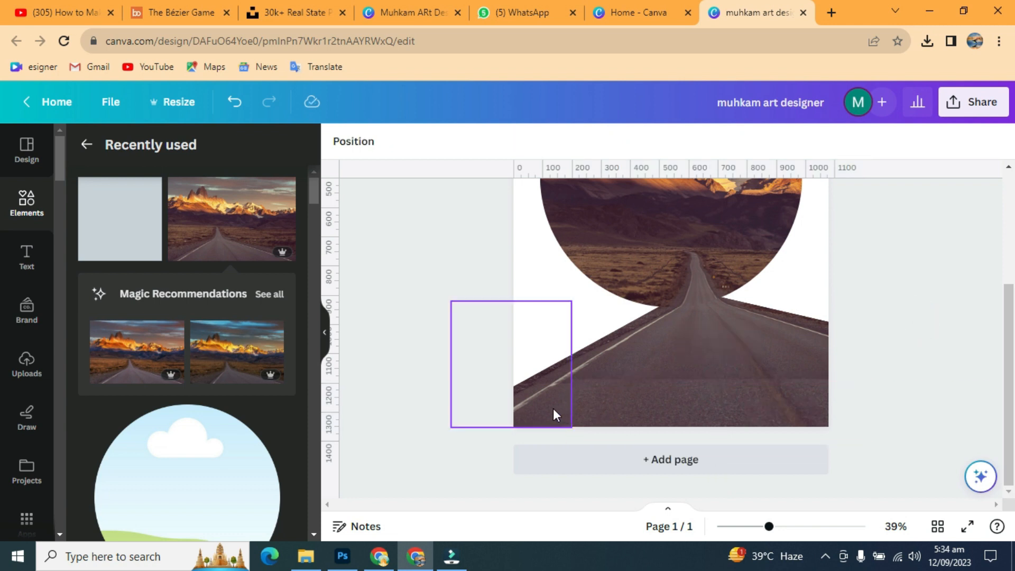
pyautogui.click(771, 406)
pyautogui.click(362, 152)
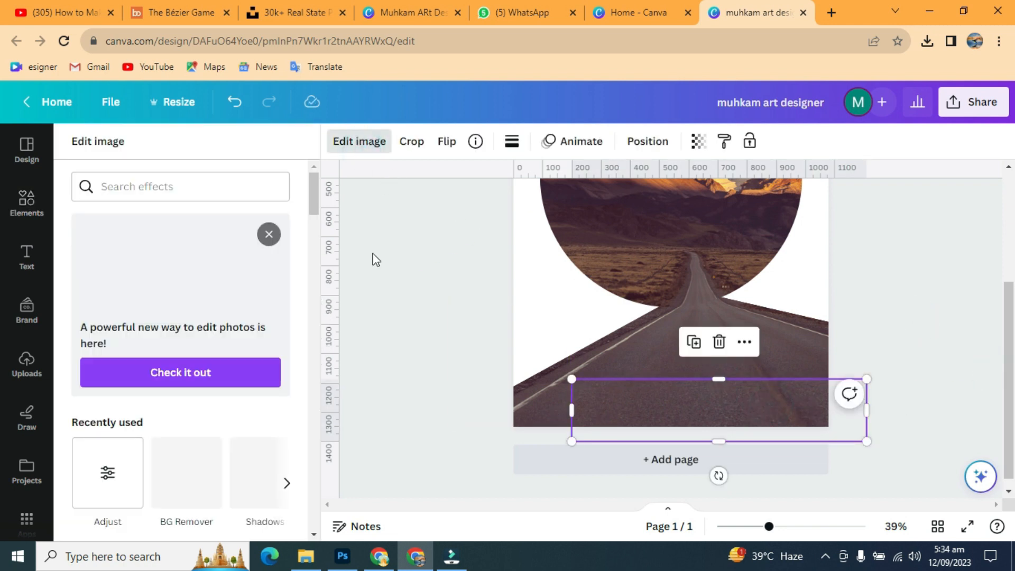
pyautogui.click(129, 472)
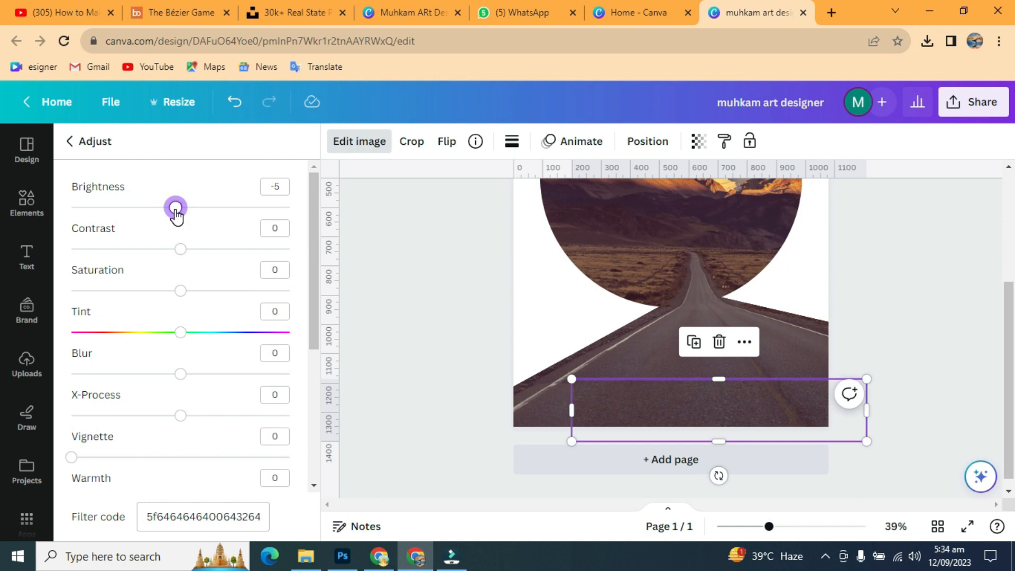
pyautogui.click(879, 260)
pyautogui.click(731, 394)
pyautogui.click(360, 147)
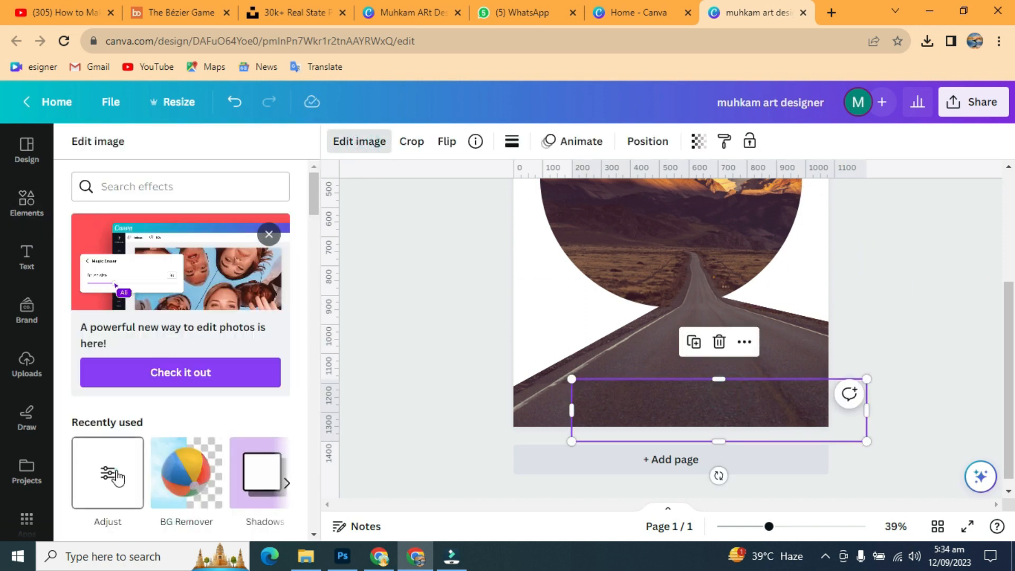
pyautogui.click(107, 472)
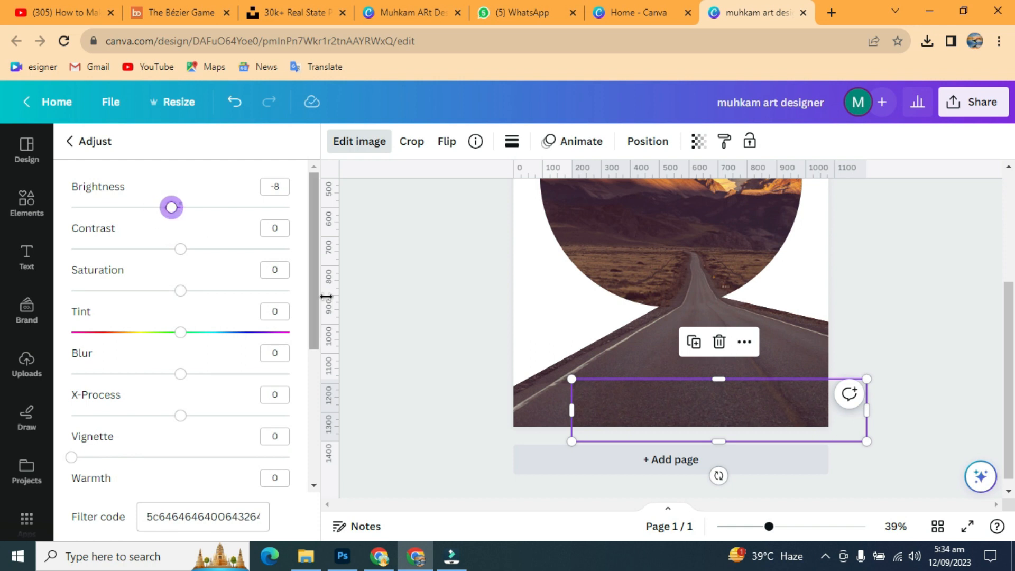
pyautogui.click(944, 271)
# Darken the lower-left road patch to match the neighbouring road and widen it slightly to the right over the seam
pyautogui.click(545, 409)
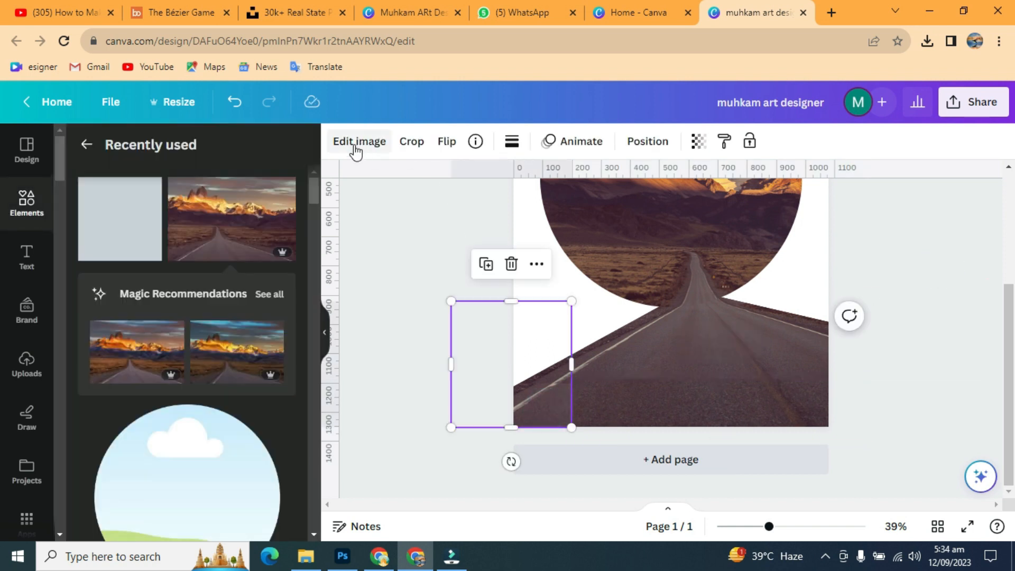
pyautogui.click(360, 148)
pyautogui.click(106, 468)
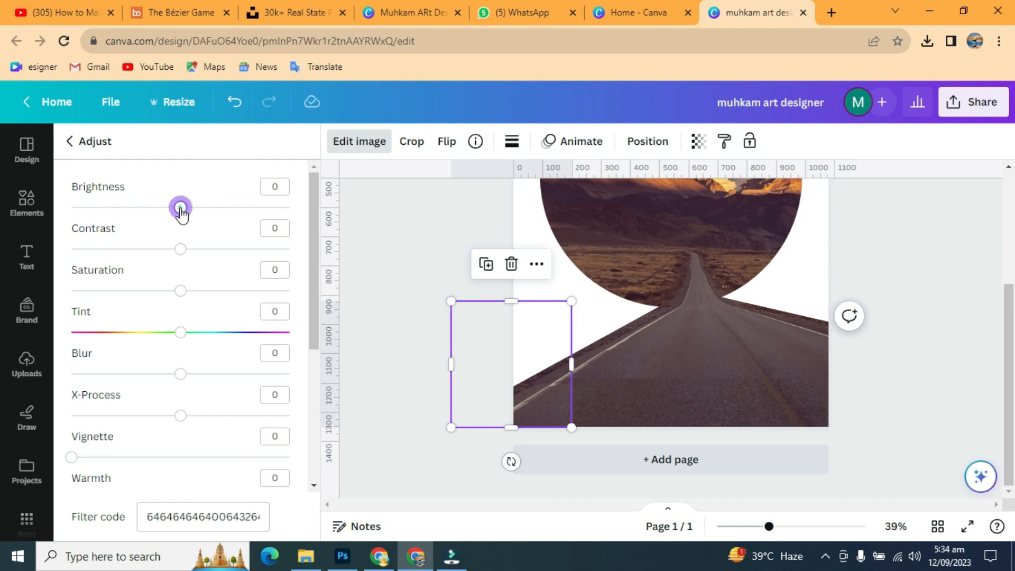
pyautogui.click(942, 248)
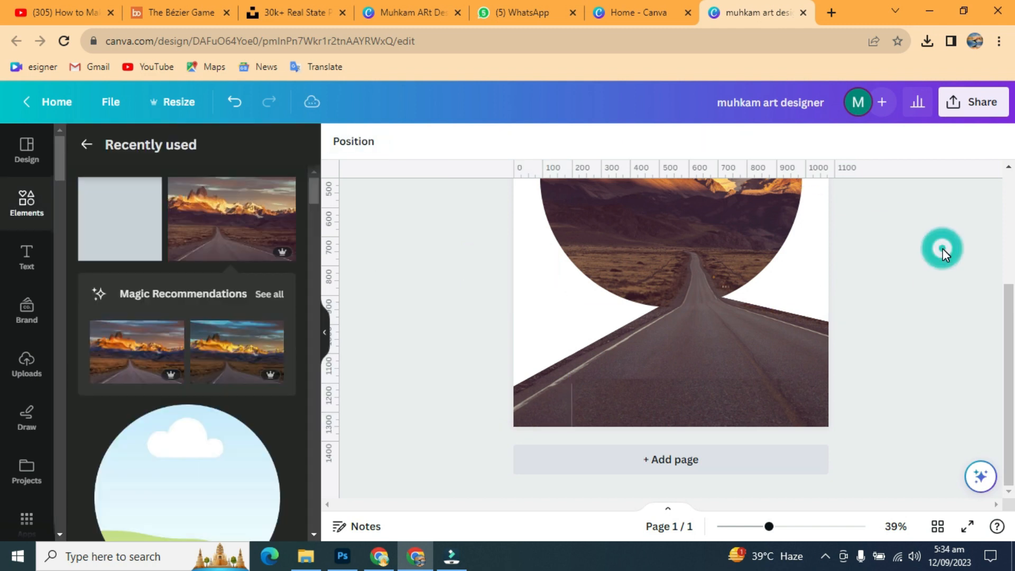
pyautogui.click(554, 411)
pyautogui.moveTo(571, 365); pyautogui.dragTo(577, 364)
pyautogui.click(359, 141)
pyautogui.click(108, 472)
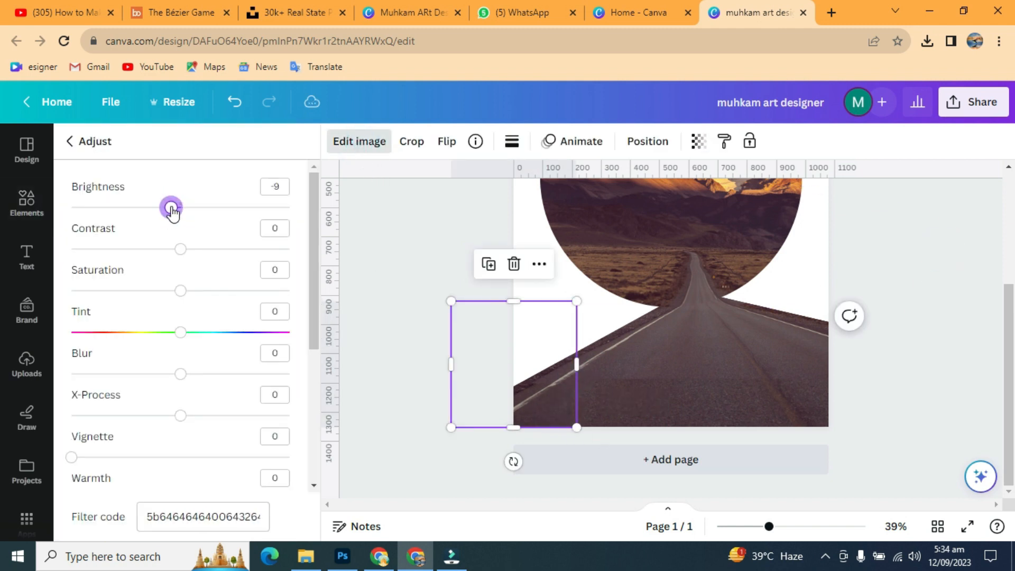
pyautogui.click(679, 399)
pyautogui.moveTo(172, 207); pyautogui.dragTo(168, 209)
pyautogui.click(891, 259)
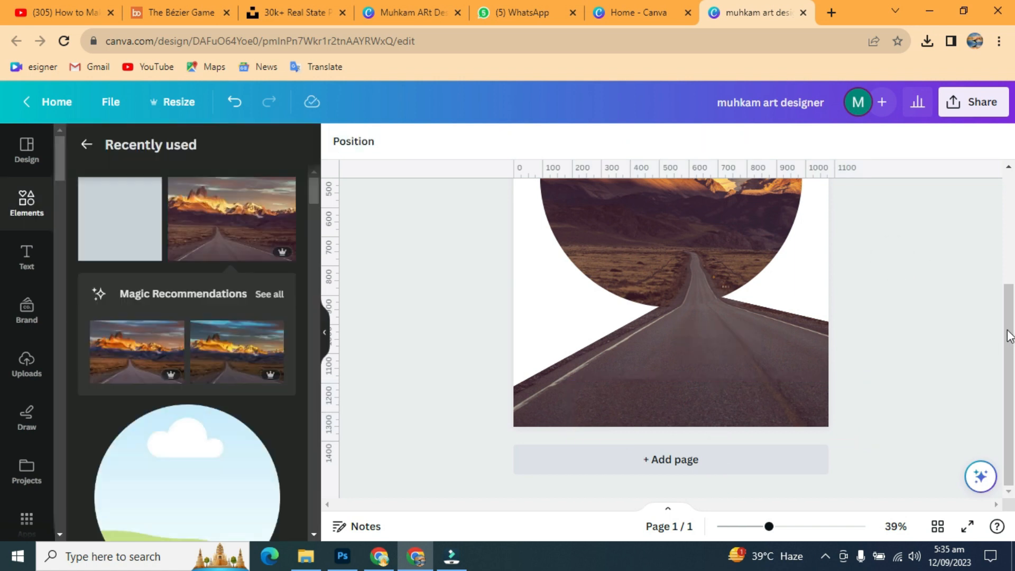
# Fine-tune the negative brightness value of the road patch in the page's bottom-right corner
pyautogui.click(626, 405)
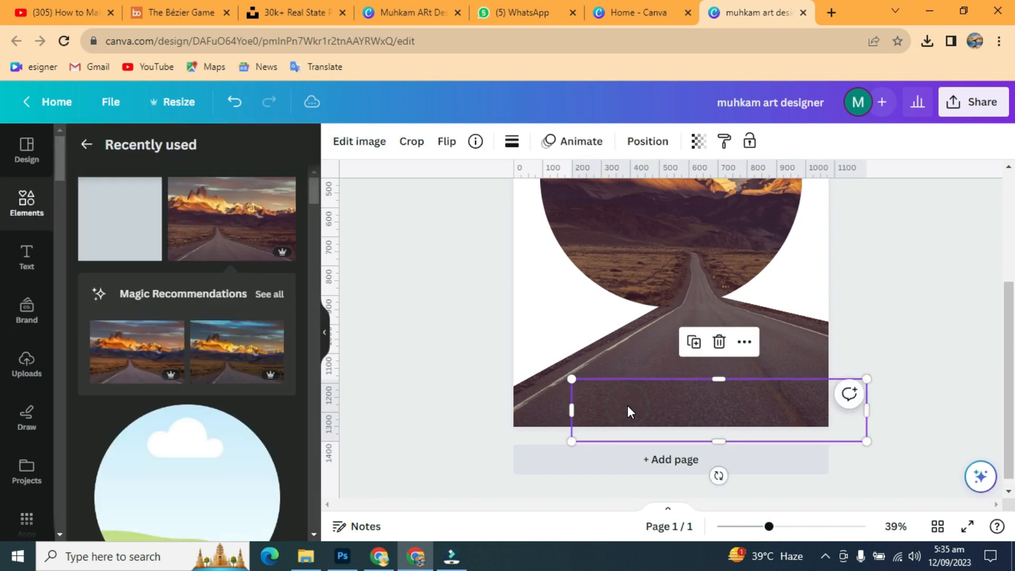
pyautogui.click(952, 281)
pyautogui.click(740, 406)
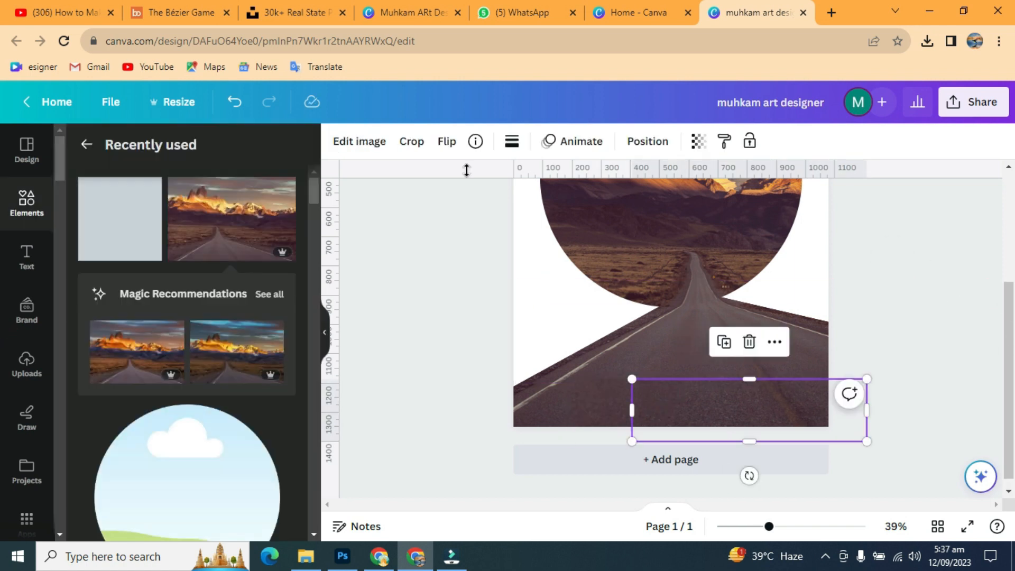
pyautogui.click(359, 141)
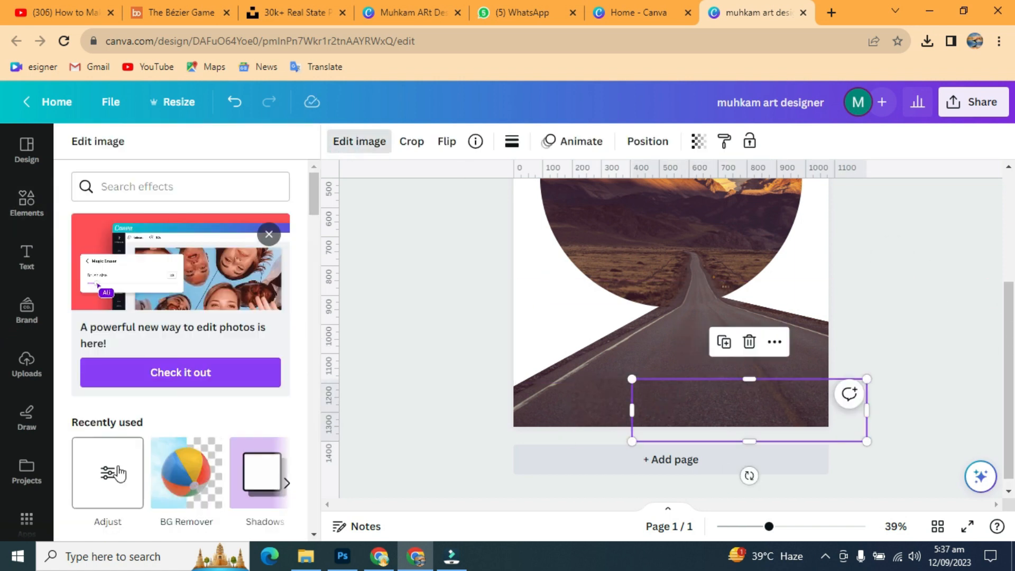
pyautogui.click(117, 471)
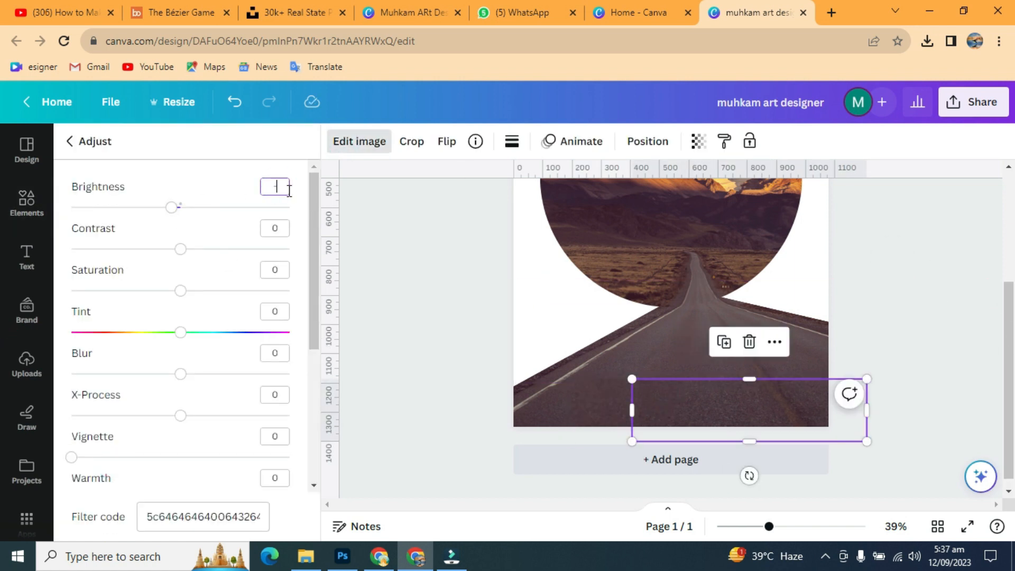
pyautogui.click(956, 267)
# Download the finished road-and-circle composite as a PNG
pyautogui.moveTo(776, 526); pyautogui.dragTo(750, 526)
pyautogui.hotkey('ctrl', 'a')
pyautogui.click(928, 272)
pyautogui.click(970, 101)
pyautogui.scroll(-2, 846, 343)
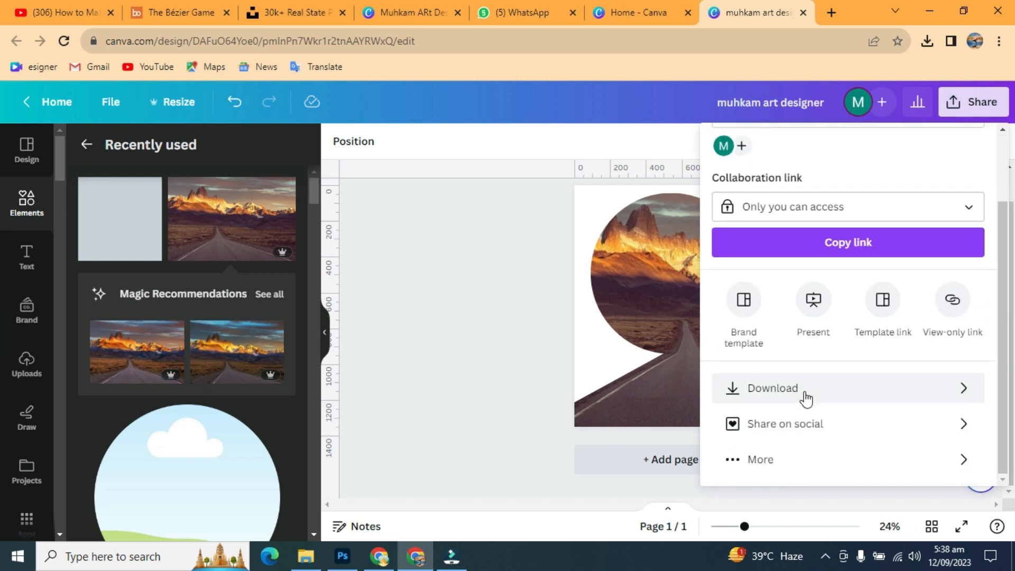
pyautogui.click(803, 393)
pyautogui.click(721, 295)
pyautogui.click(880, 390)
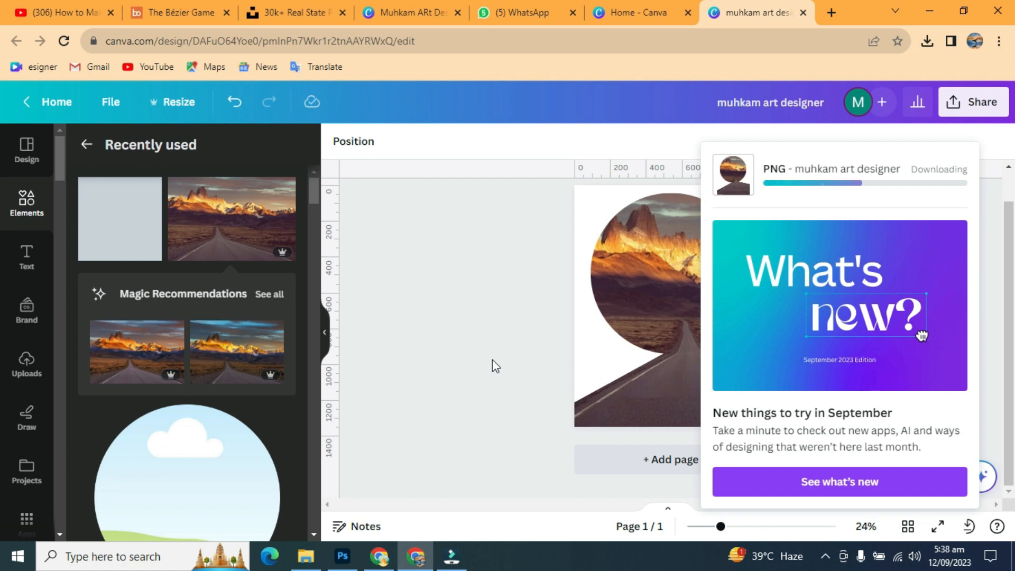
pyautogui.click(471, 355)
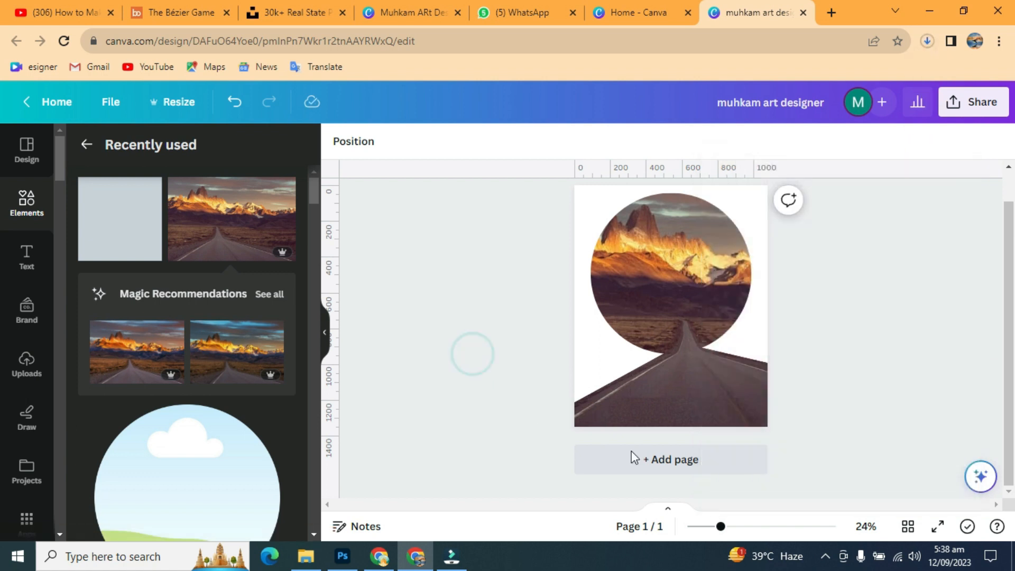
# Add a second page and place the uploaded road-and-circle composite on it, enlarged to fill the page
pyautogui.click(752, 464)
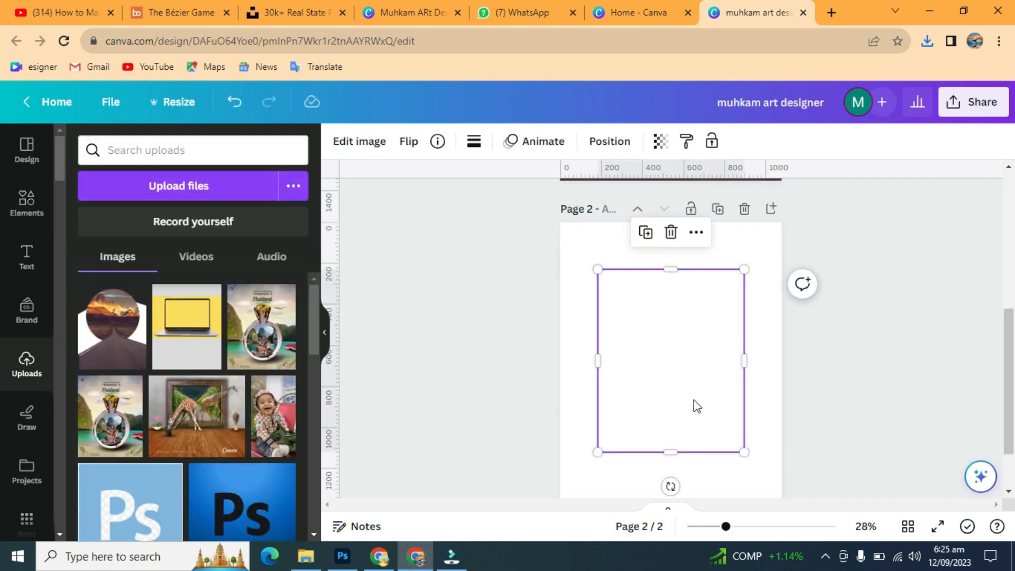
pyautogui.moveTo(705, 405); pyautogui.dragTo(811, 475)
pyautogui.moveTo(675, 223); pyautogui.dragTo(676, 231)
pyautogui.scroll(-2, 908, 277)
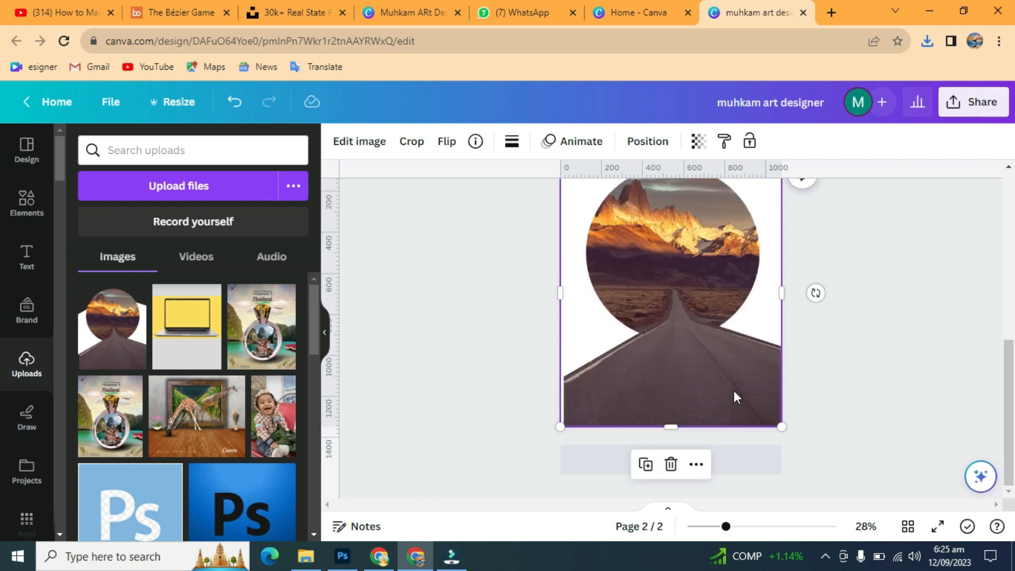
pyautogui.moveTo(559, 430); pyautogui.dragTo(557, 430)
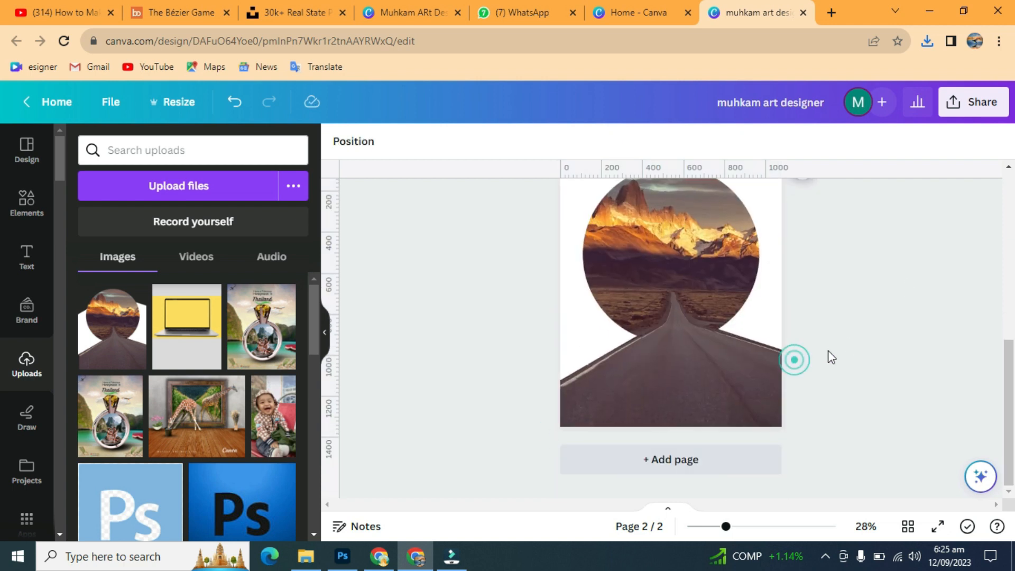
# Remove the background of the road-and-circle composite on page 2
pyautogui.scroll(3, 827, 356)
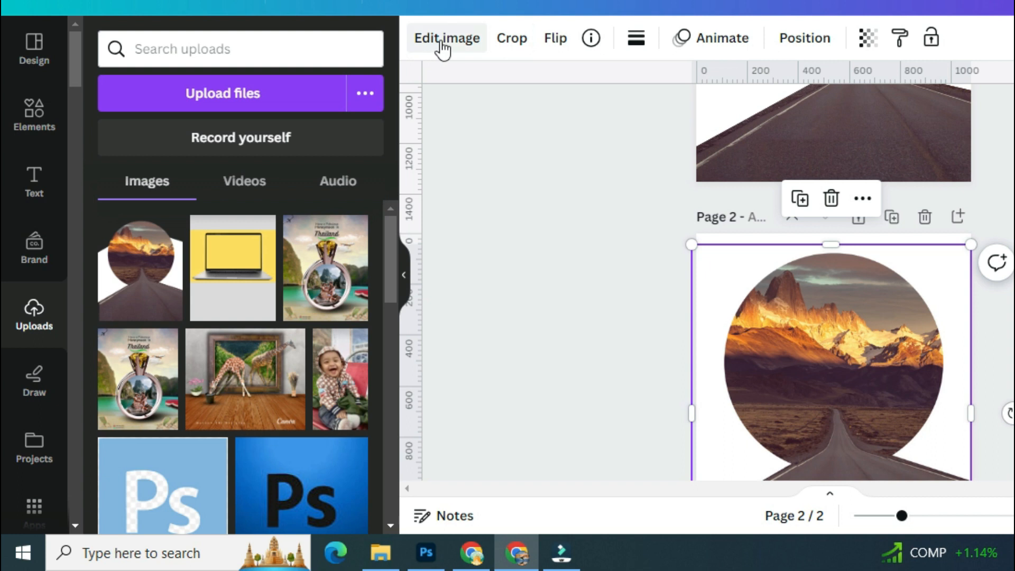
pyautogui.click(443, 40)
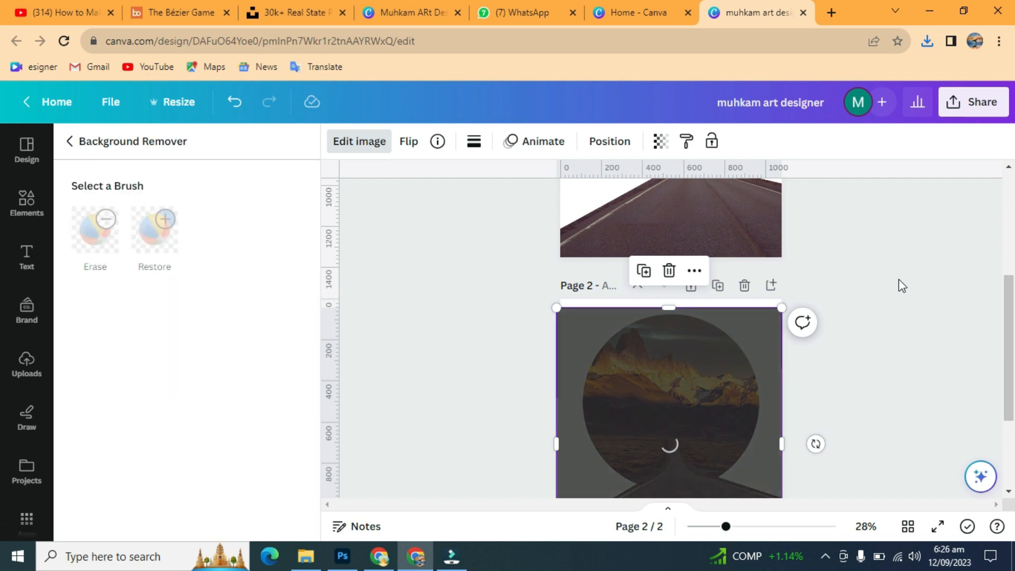
pyautogui.scroll(-1, 741, 339)
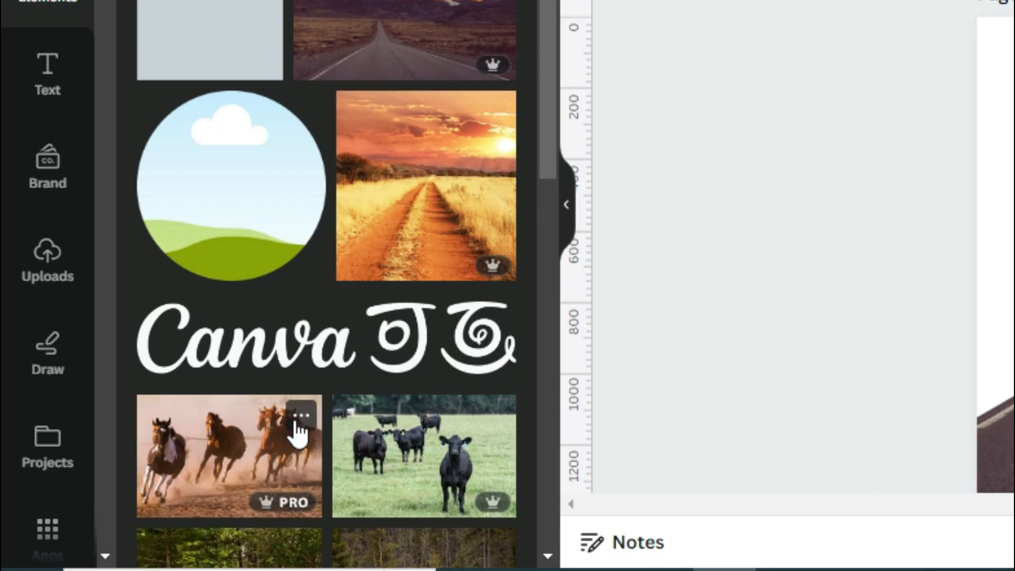
# Add the Herd photo of running horses to page 2 and remove its background
pyautogui.click(300, 417)
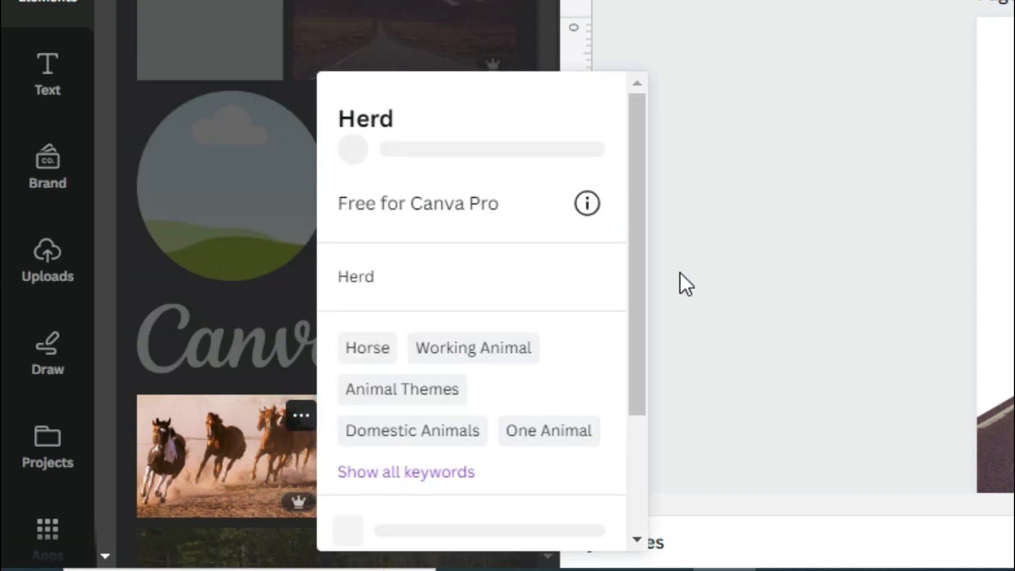
pyautogui.click(686, 261)
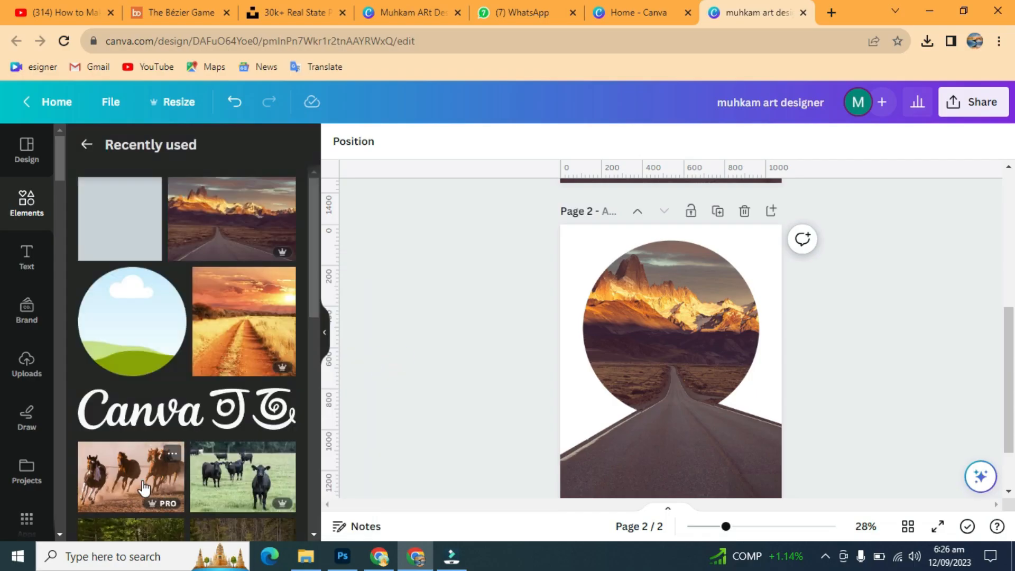
pyautogui.click(249, 468)
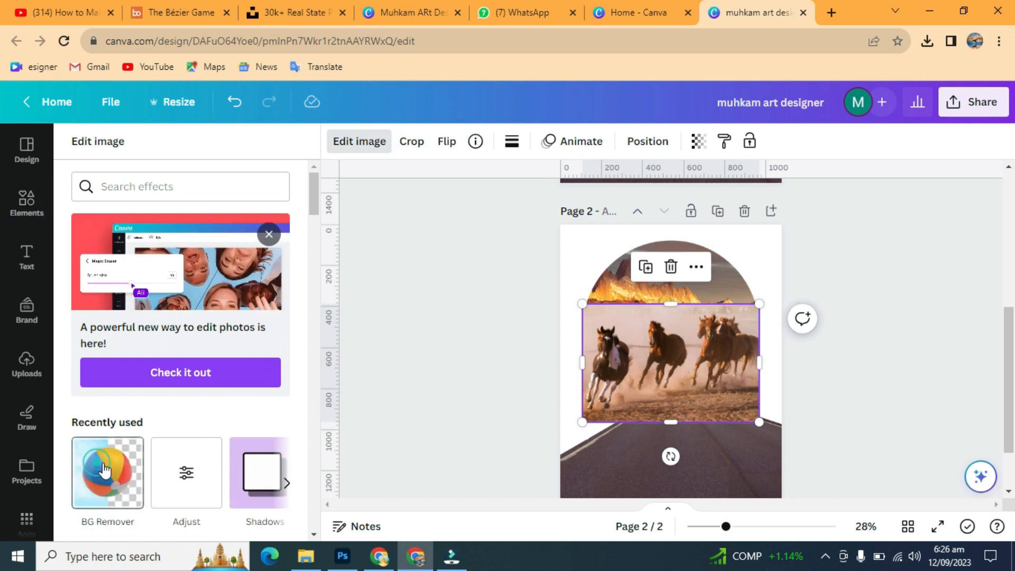
pyautogui.click(99, 470)
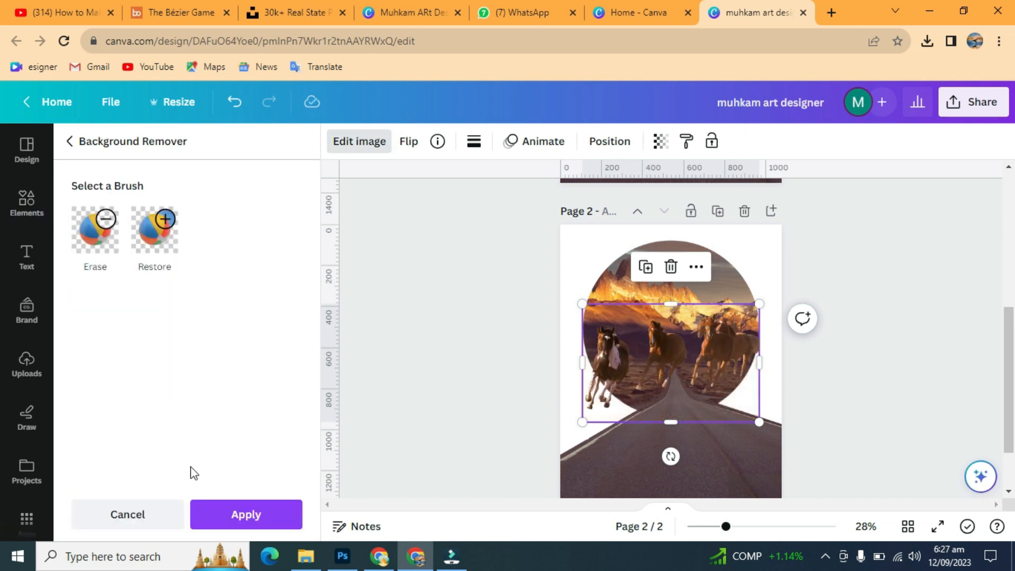
pyautogui.click(236, 515)
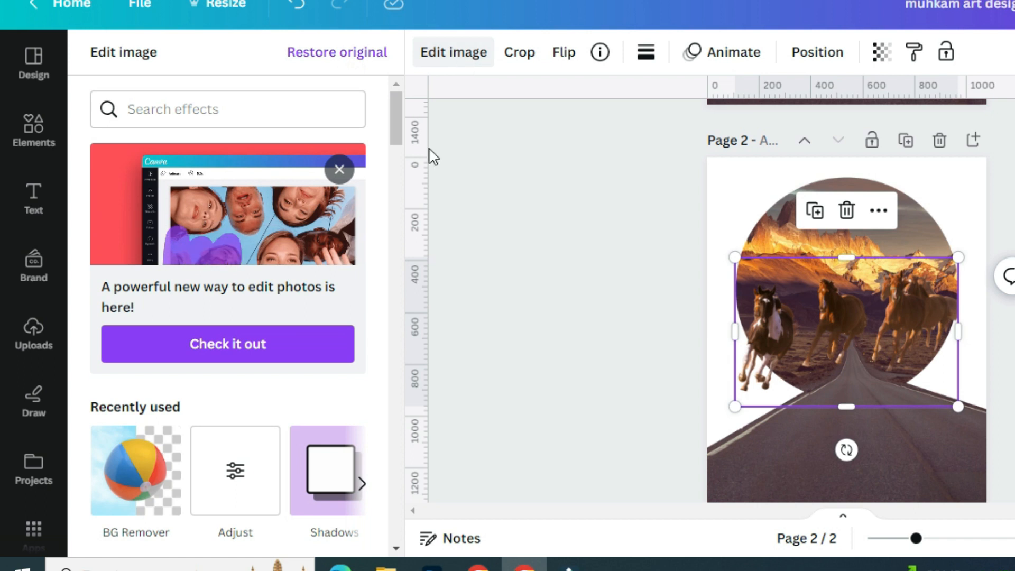
# Set the horses' brightness to -18, then shrink them and place them at the far end of the road inside the circle
pyautogui.click(243, 476)
pyautogui.moveTo(227, 136); pyautogui.dragTo(207, 136)
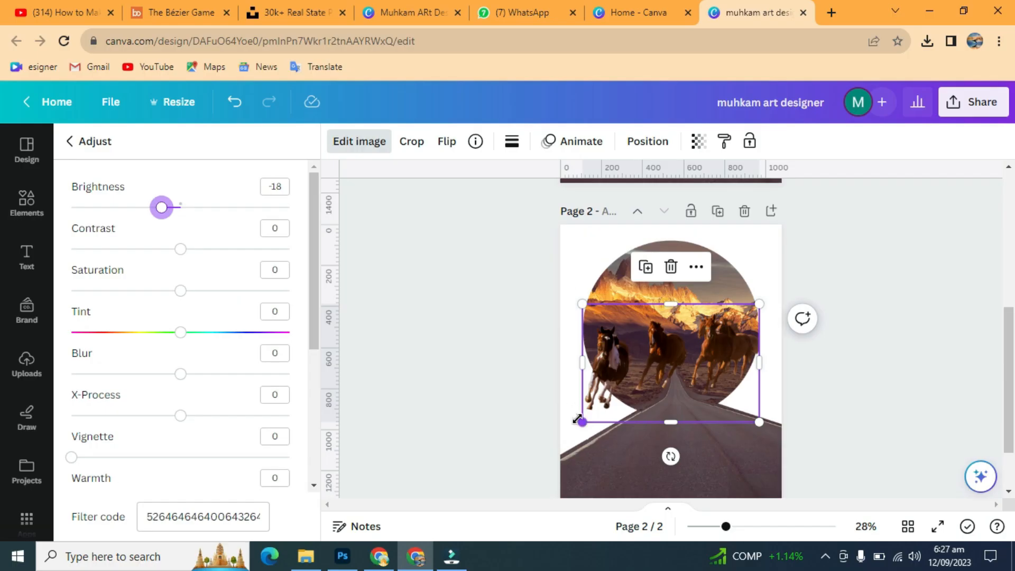
pyautogui.moveTo(734, 407); pyautogui.dragTo(871, 301)
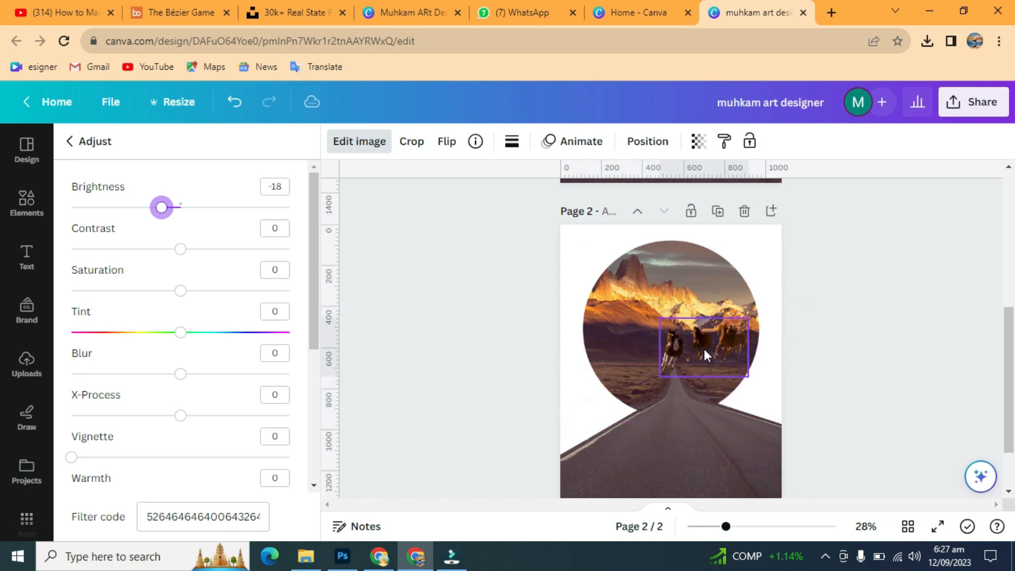
pyautogui.moveTo(748, 317); pyautogui.dragTo(702, 363)
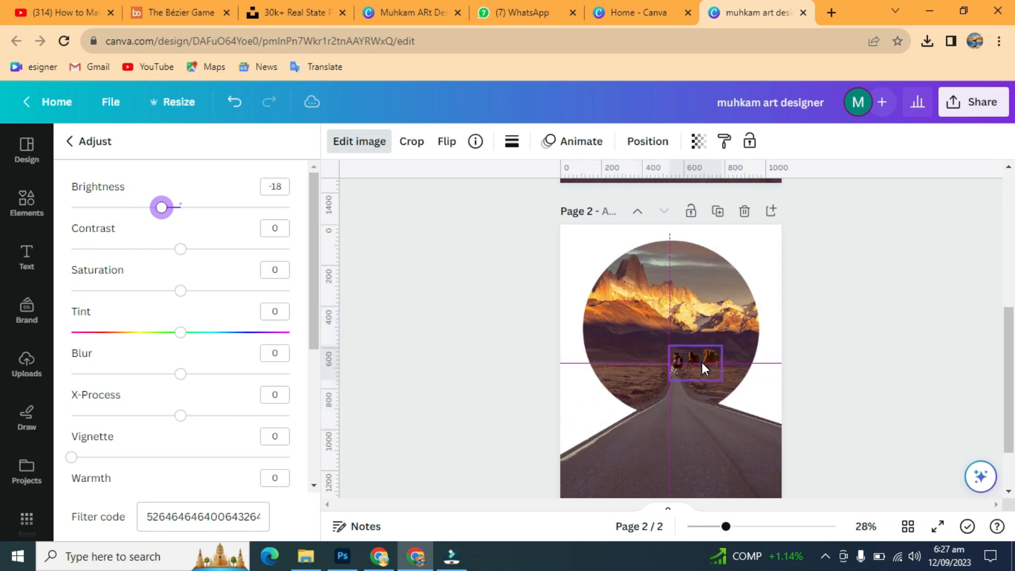
pyautogui.press('Escape')
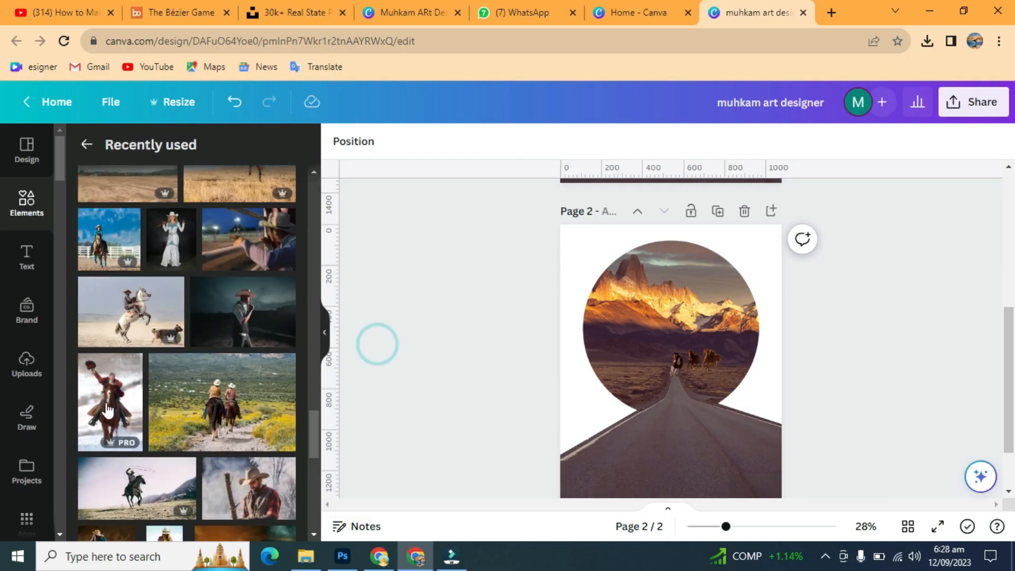
# Add the photo of the hat-waving rider on a brown horse to page 2 and remove its background
pyautogui.click(359, 141)
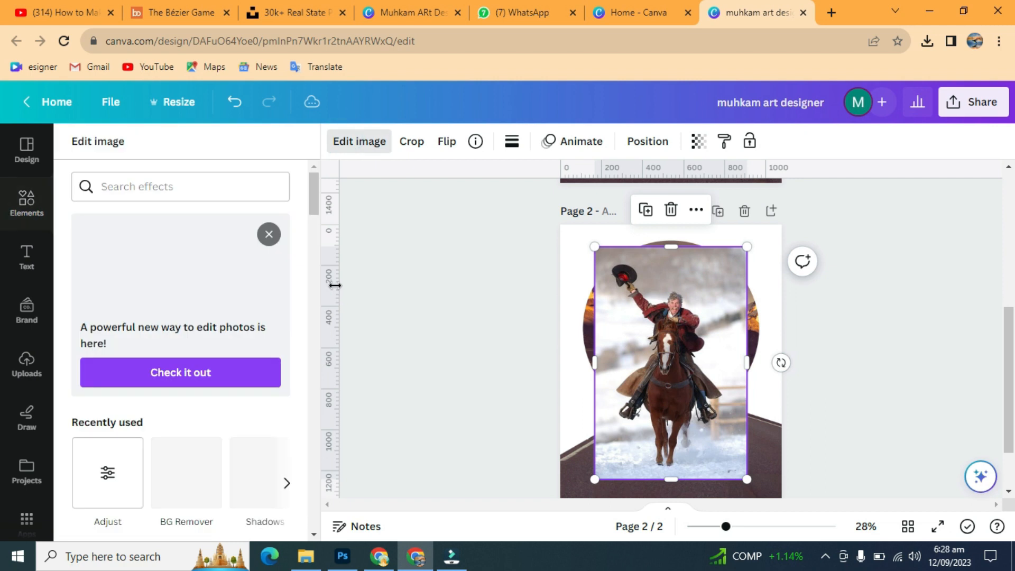
pyautogui.click(187, 472)
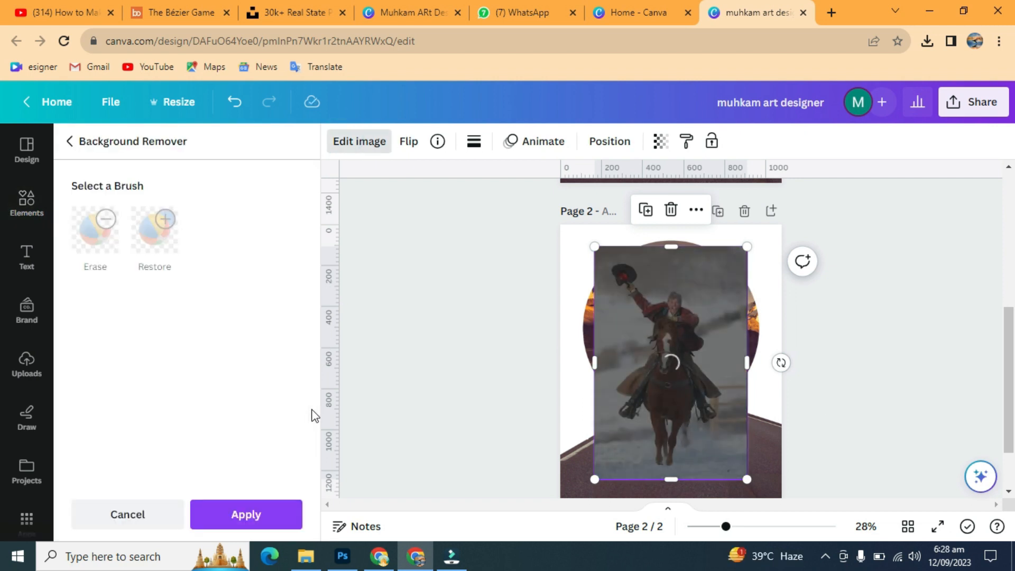
pyautogui.click(247, 512)
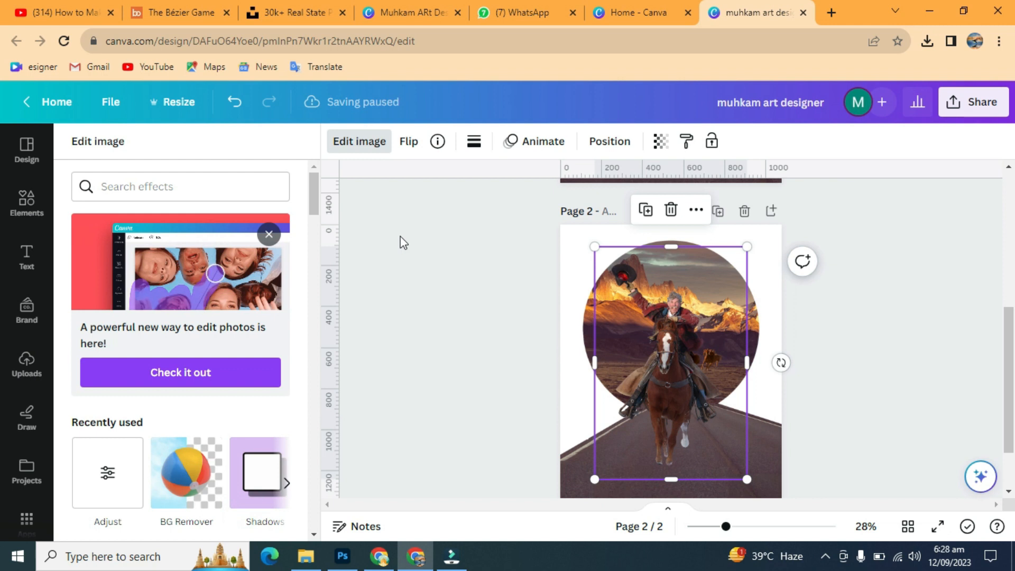
# Set the hat-waving rider's brightness to -16, then shrink and place the rider beside the running horses at the right of the road
pyautogui.click(108, 472)
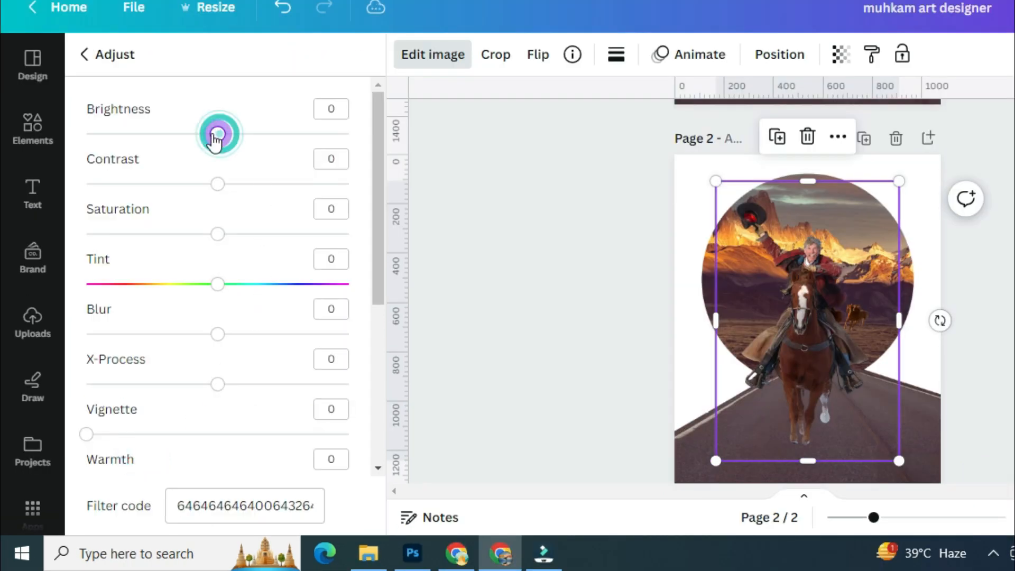
pyautogui.moveTo(215, 140); pyautogui.dragTo(204, 140)
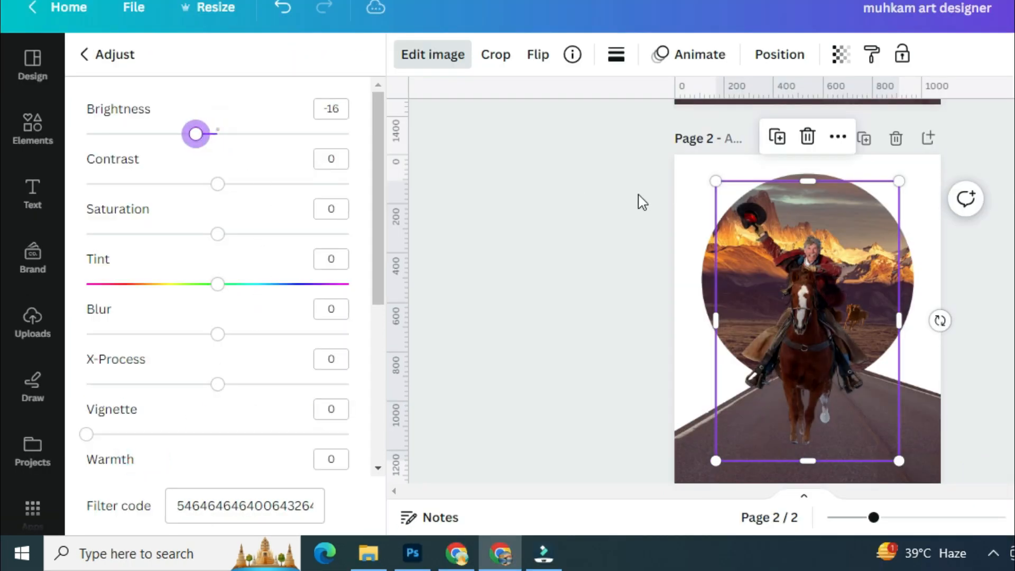
pyautogui.moveTo(715, 181); pyautogui.dragTo(799, 307)
pyautogui.moveTo(863, 391); pyautogui.dragTo(870, 303)
pyautogui.moveTo(905, 221); pyautogui.dragTo(872, 274)
pyautogui.moveTo(856, 324); pyautogui.dragTo(866, 318)
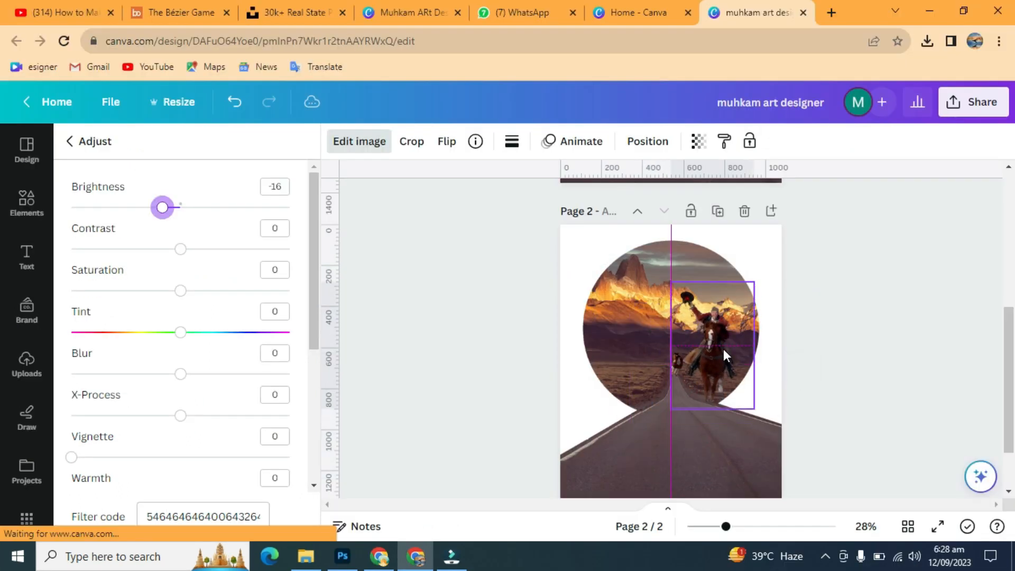
pyautogui.moveTo(720, 359); pyautogui.dragTo(722, 356)
pyautogui.moveTo(680, 312); pyautogui.dragTo(688, 324)
pyautogui.moveTo(715, 355); pyautogui.dragTo(686, 325)
pyautogui.click(877, 322)
pyautogui.click(674, 360)
pyautogui.click(722, 379)
pyautogui.click(873, 311)
pyautogui.click(716, 364)
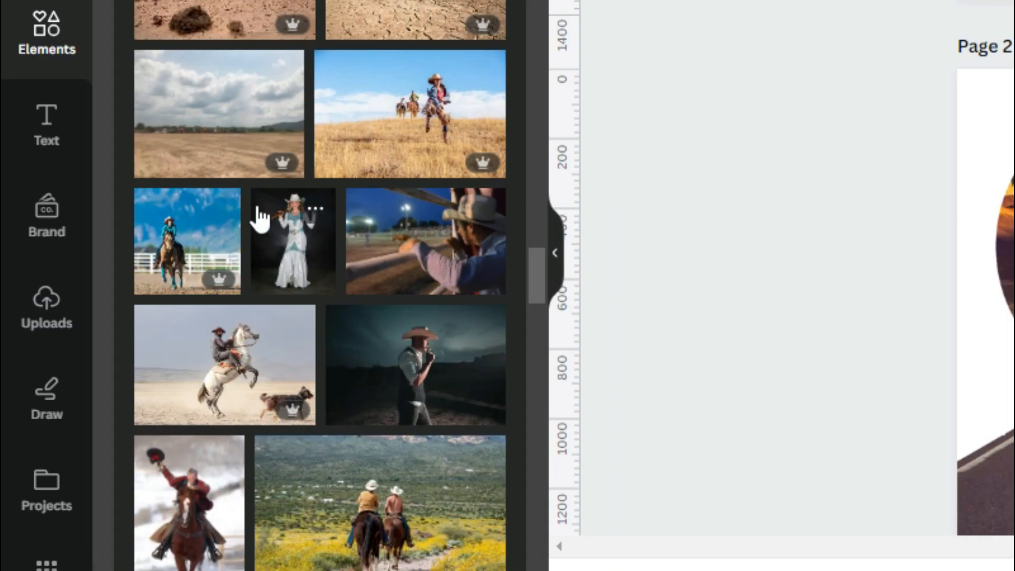
# Add the photo of the turquoise-shirted rider on a tan horse to page 2 and remove its background
pyautogui.click(220, 208)
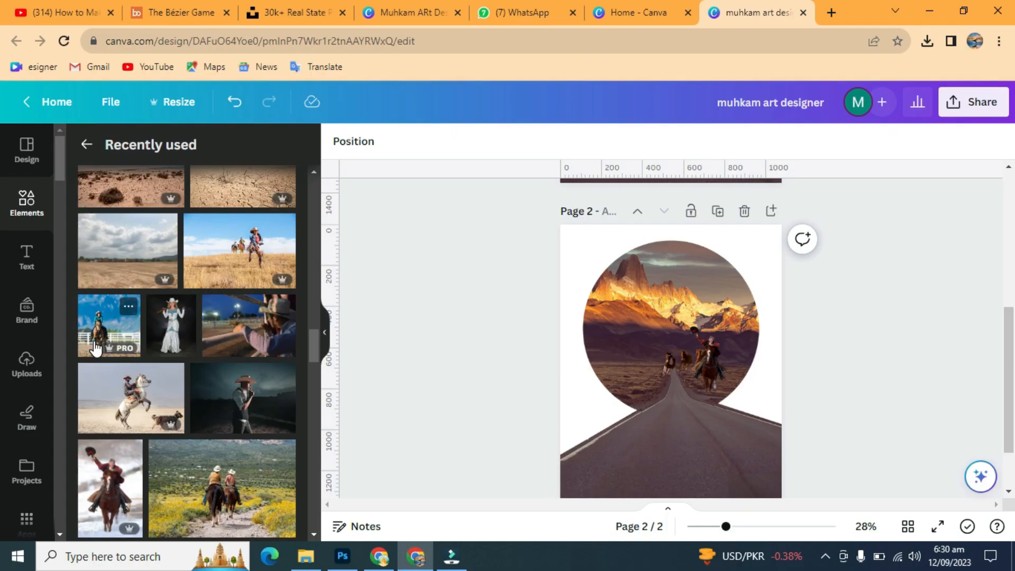
pyautogui.click(96, 346)
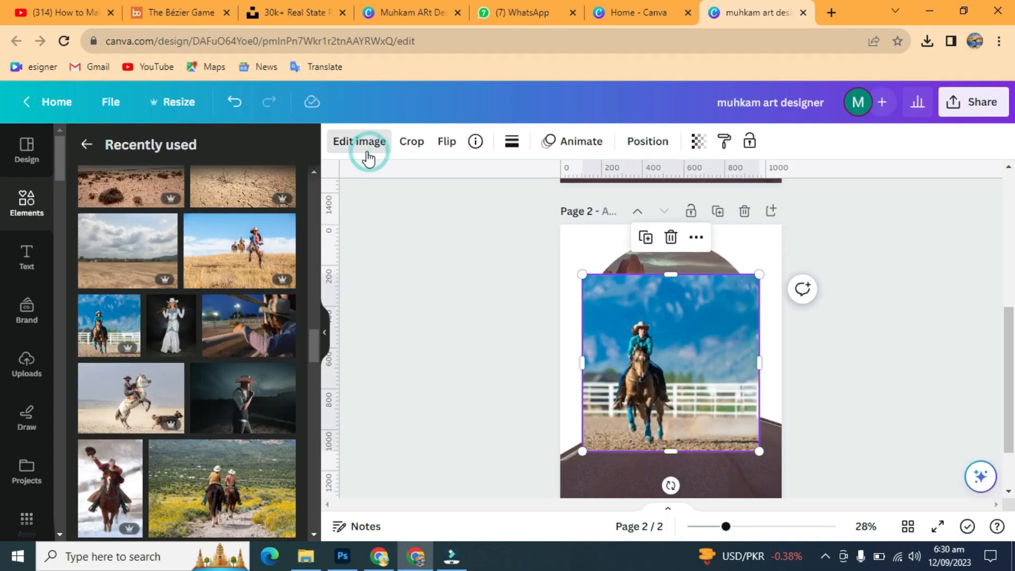
pyautogui.click(365, 148)
pyautogui.click(189, 478)
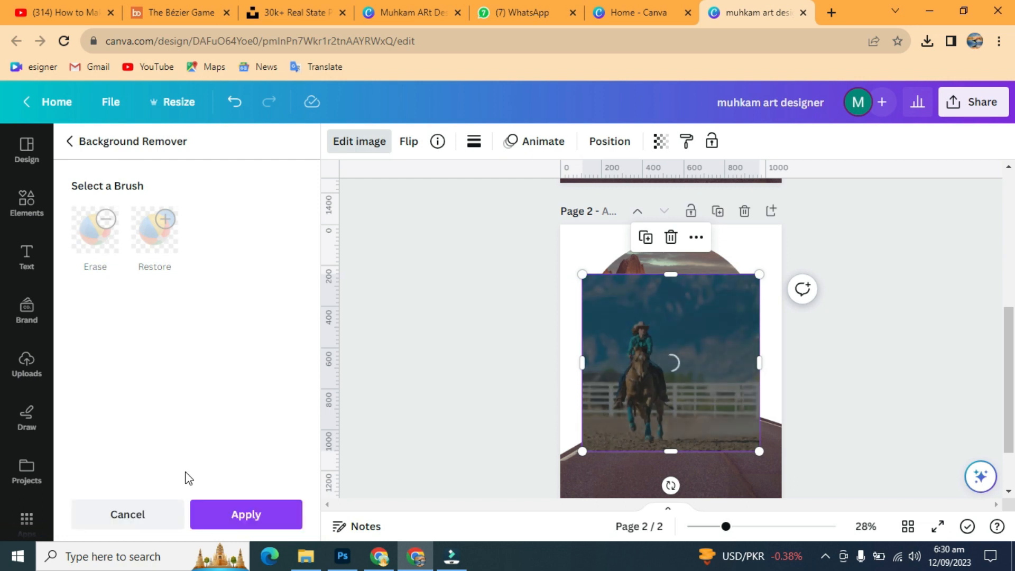
pyautogui.click(247, 512)
# Crop the turquoise-shirted rider's image close to the figure and place it on the left side of the road
pyautogui.moveTo(759, 363); pyautogui.dragTo(682, 364)
pyautogui.moveTo(635, 274); pyautogui.dragTo(634, 312)
pyautogui.moveTo(582, 381); pyautogui.dragTo(648, 354)
pyautogui.moveTo(687, 284); pyautogui.dragTo(659, 360)
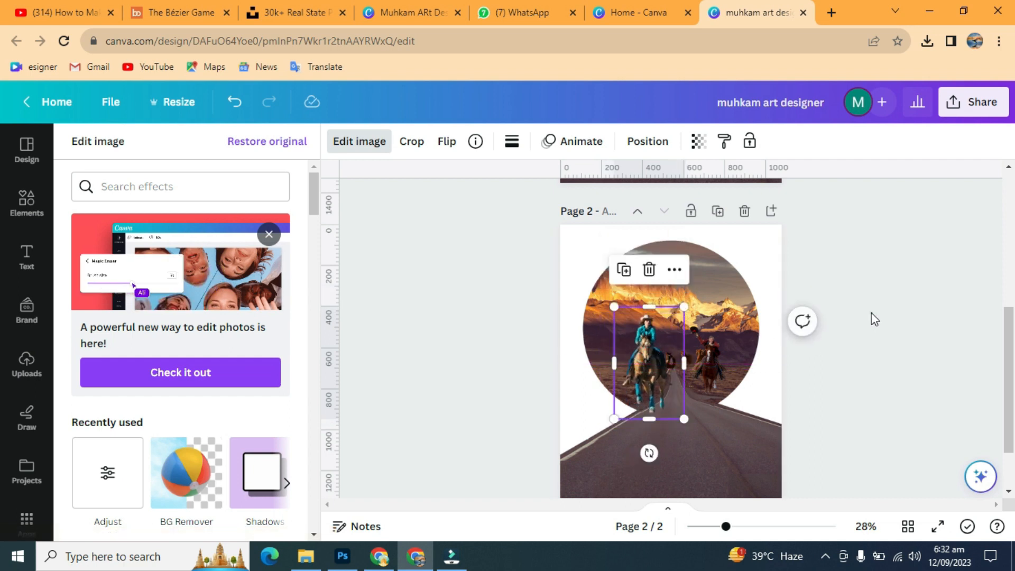
pyautogui.click(869, 315)
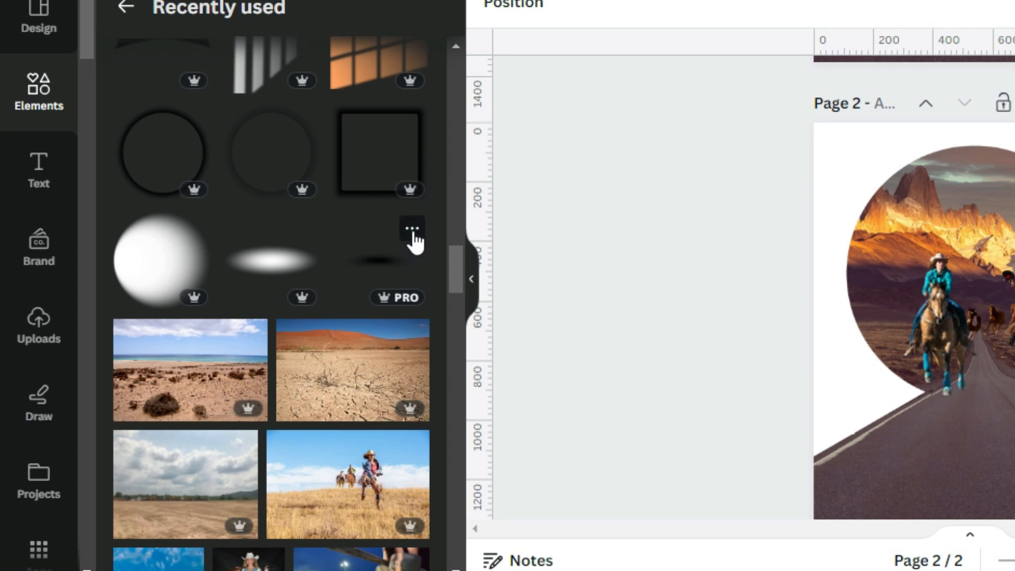
# Add the soft black elliptical shadow, shrink it beneath the tan horse's hooves and reduce its opacity
pyautogui.click(412, 230)
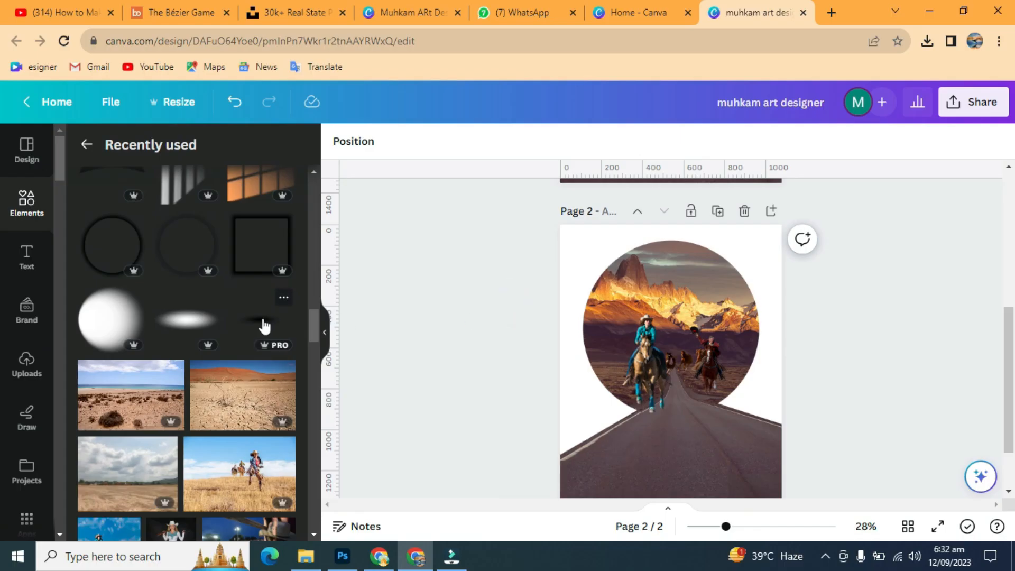
pyautogui.click(379, 263)
pyautogui.moveTo(761, 346); pyautogui.dragTo(656, 365)
pyautogui.moveTo(632, 414); pyautogui.dragTo(657, 440)
pyautogui.moveTo(613, 405); pyautogui.dragTo(622, 406)
pyautogui.moveTo(689, 420); pyautogui.dragTo(682, 418)
pyautogui.click(699, 142)
pyautogui.click(665, 199)
pyautogui.click(874, 273)
# Refine the position and size of the shadow under the tan horse's hooves
pyautogui.click(655, 413)
pyautogui.click(647, 141)
pyautogui.moveTo(664, 450); pyautogui.dragTo(675, 440)
pyautogui.moveTo(726, 527); pyautogui.dragTo(752, 530)
pyautogui.scroll(-3, 672, 402)
pyautogui.moveTo(663, 373); pyautogui.dragTo(666, 377)
pyautogui.moveTo(713, 324); pyautogui.dragTo(697, 328)
pyautogui.click(664, 372)
pyautogui.click(668, 334)
pyautogui.moveTo(662, 381); pyautogui.dragTo(670, 380)
pyautogui.moveTo(704, 328); pyautogui.dragTo(692, 331)
# Place an elliptical shadow beneath the hat-waving rider's horse, send it backward and set its transparency to 63
pyautogui.moveTo(660, 373); pyautogui.dragTo(797, 282)
pyautogui.click(604, 336)
pyautogui.click(626, 332)
pyautogui.click(587, 288)
pyautogui.moveTo(773, 297); pyautogui.dragTo(802, 327)
pyautogui.click(963, 267)
pyautogui.click(764, 308)
pyautogui.click(648, 142)
pyautogui.click(243, 182)
pyautogui.click(698, 141)
pyautogui.click(646, 200)
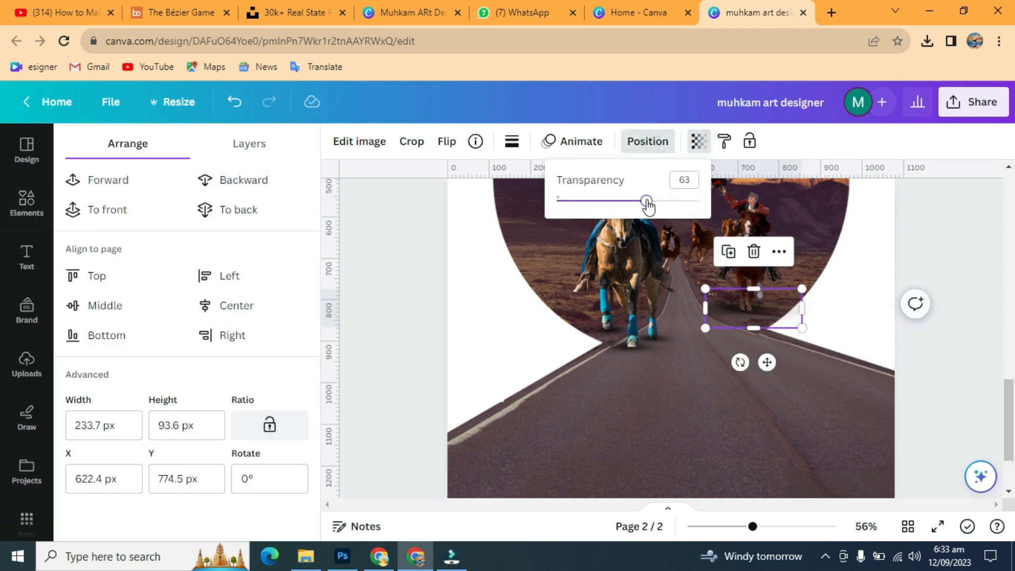
pyautogui.click(933, 246)
# Duplicate the hat-waving rider's shadow, shrink the copy and position it beneath the distant running horses
pyautogui.click(754, 309)
pyautogui.click(729, 252)
pyautogui.moveTo(808, 295); pyautogui.dragTo(745, 321)
pyautogui.moveTo(752, 526); pyautogui.dragTo(761, 526)
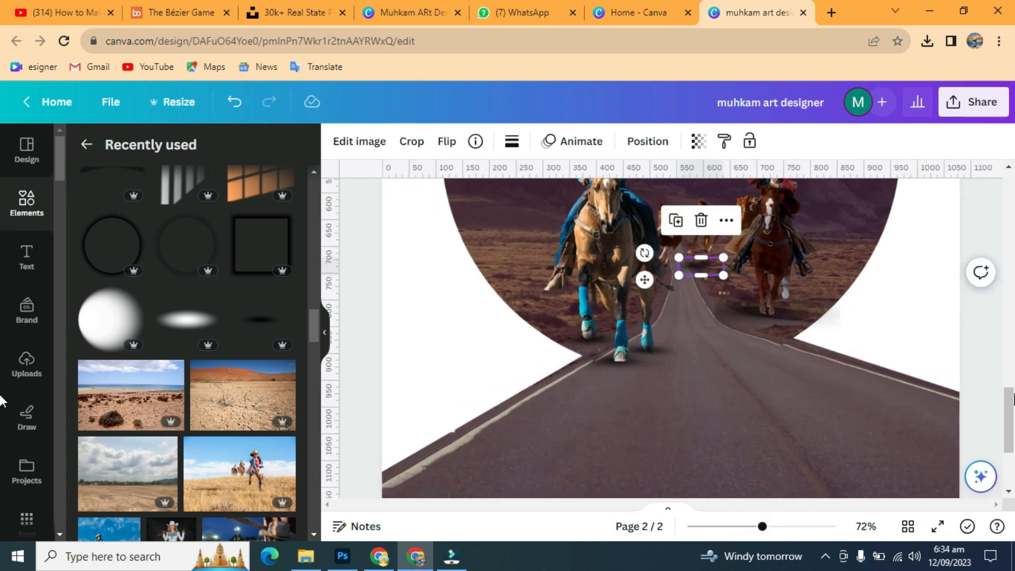
pyautogui.click(669, 374)
pyautogui.click(698, 369)
pyautogui.moveTo(712, 380); pyautogui.dragTo(730, 369)
pyautogui.moveTo(803, 323); pyautogui.dragTo(767, 351)
pyautogui.moveTo(709, 364); pyautogui.dragTo(709, 368)
pyautogui.click(869, 412)
pyautogui.click(713, 418)
pyautogui.moveTo(714, 457); pyautogui.dragTo(750, 433)
# Duplicate the small shadow for the other distant horses and send the shadows backward
pyautogui.hotkey('ctrl', 'd')
pyautogui.hotkey('ctrl', 'd')
pyautogui.click(647, 141)
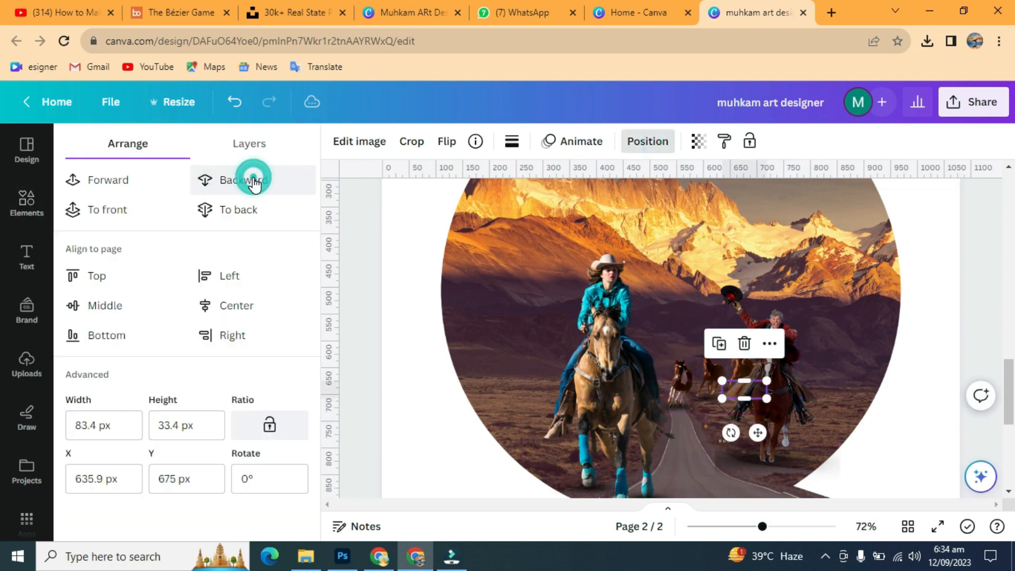
pyautogui.click(257, 186)
pyautogui.click(683, 408)
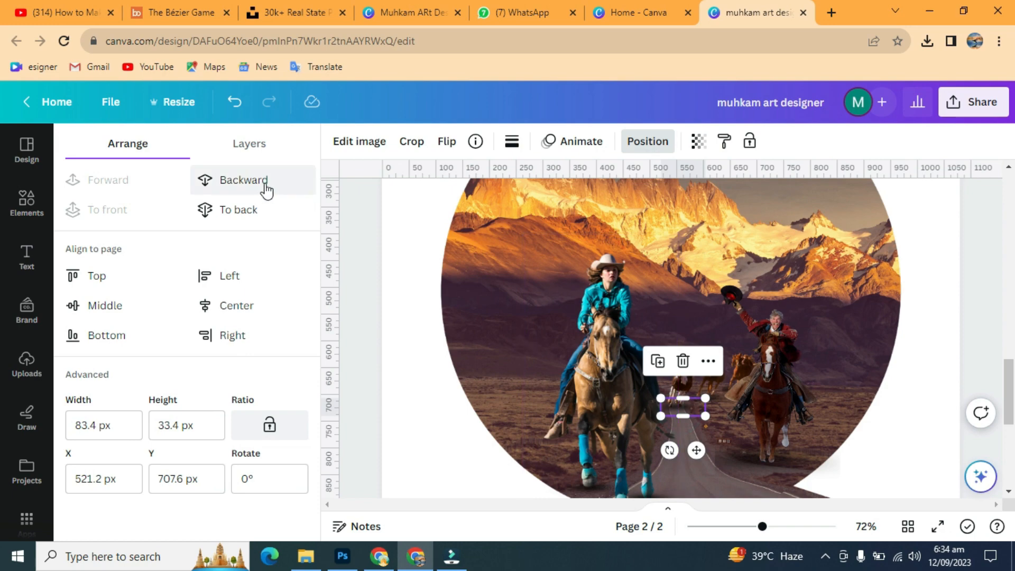
pyautogui.click(258, 183)
pyautogui.click(607, 317)
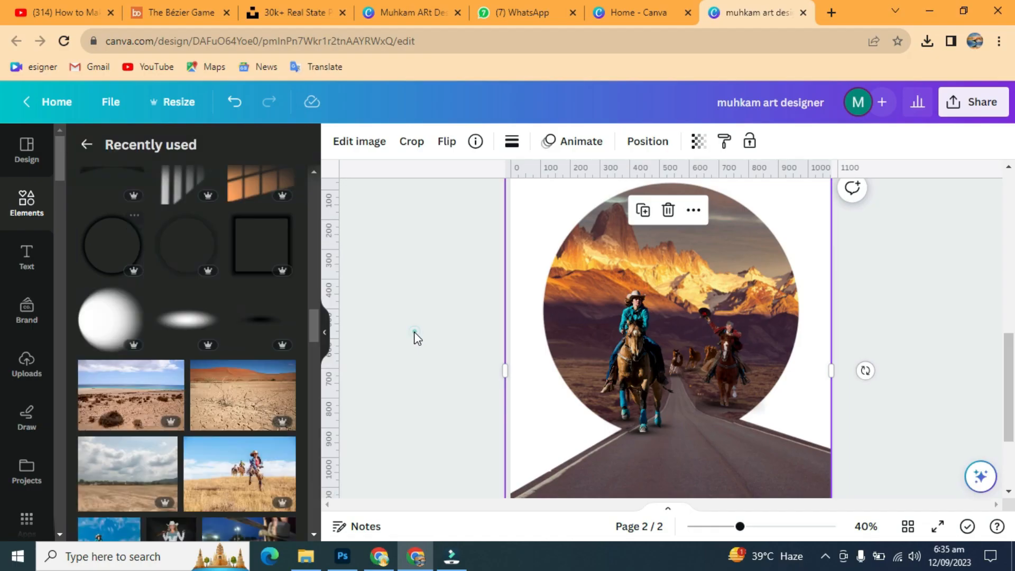
# Add the circular shadow graphic and enlarge it to about 1039 × 1036 px so it surrounds the circle frame
pyautogui.click(186, 138)
pyautogui.moveTo(718, 442); pyautogui.dragTo(713, 386)
pyautogui.moveTo(540, 437); pyautogui.dragTo(519, 459)
pyautogui.moveTo(798, 182); pyautogui.dragTo(827, 160)
pyautogui.moveTo(520, 460); pyautogui.dragTo(514, 463)
pyautogui.moveTo(825, 464); pyautogui.dragTo(826, 458)
# Send the circular shadow backward behind the road-and-circle composite
pyautogui.click(648, 140)
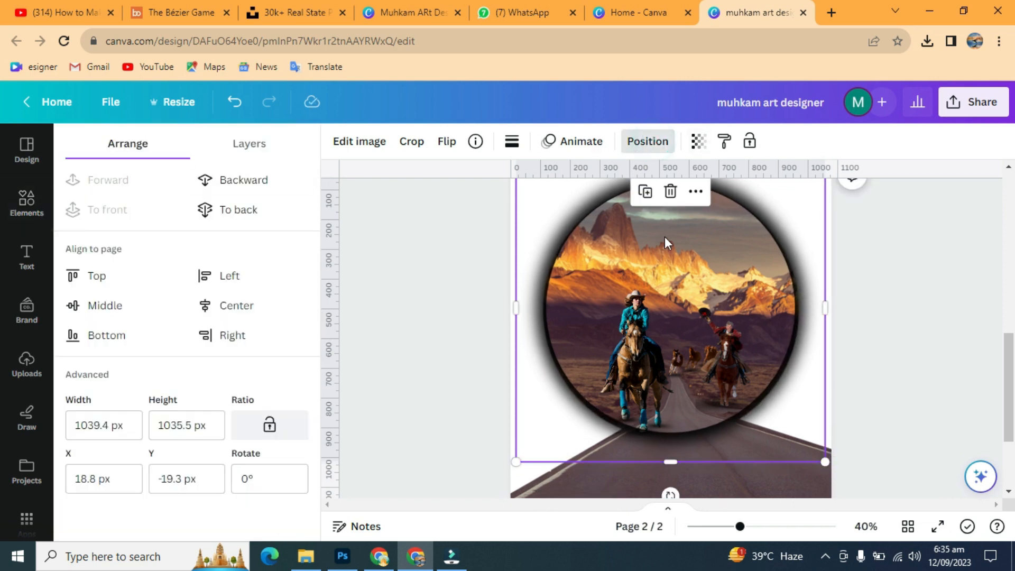
pyautogui.click(257, 182)
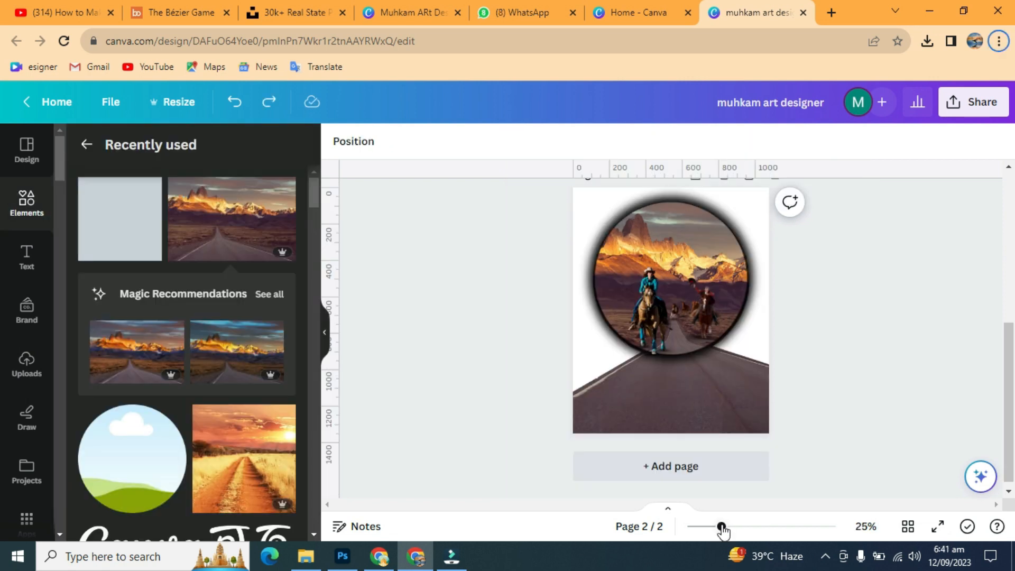
pyautogui.scroll(1, 719, 257)
pyautogui.click(709, 214)
pyautogui.click(648, 143)
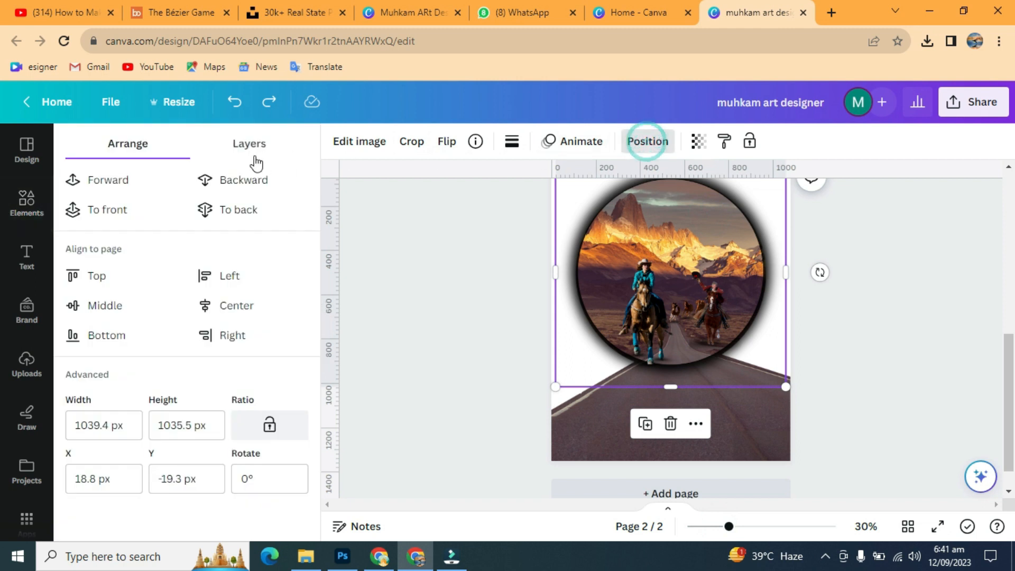
pyautogui.click(240, 180)
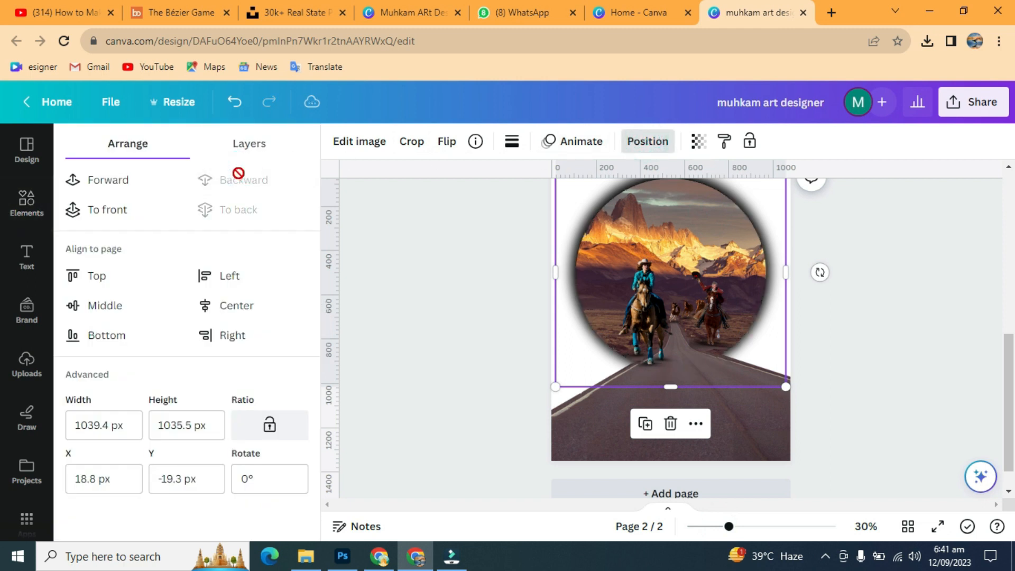
# Resize the circular shadow around the circle to about 1034 × 1031 px
pyautogui.moveTo(785, 386); pyautogui.dragTo(783, 386)
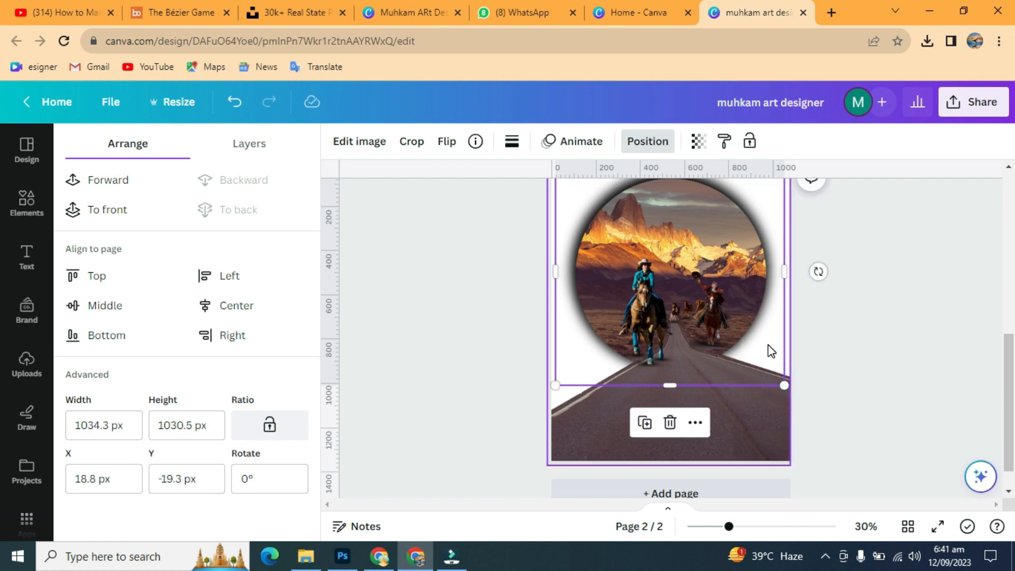
pyautogui.scroll(2, 771, 351)
pyautogui.moveTo(550, 226); pyautogui.dragTo(553, 229)
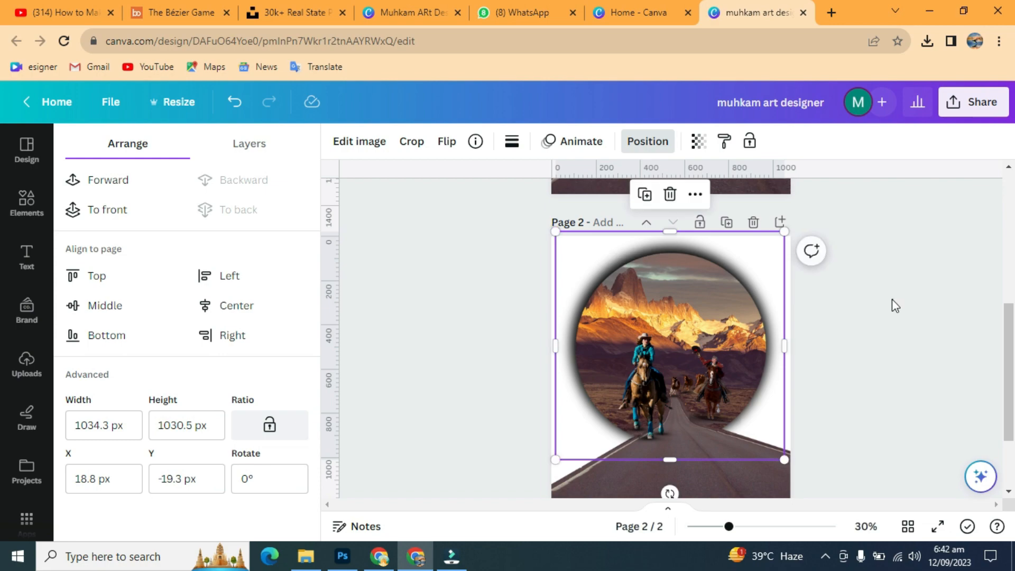
pyautogui.click(889, 302)
# Add the Drop Shadow Transparent graphic and crop it to a thin strip about 864 px wide
pyautogui.scroll(-3, 884, 301)
pyautogui.scroll(-5, 178, 372)
pyautogui.click(148, 372)
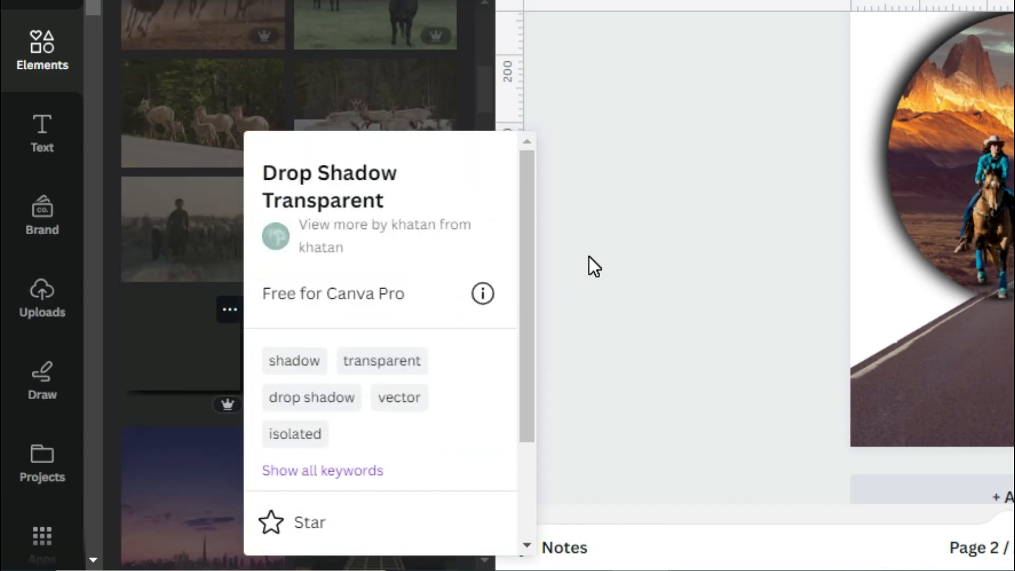
pyautogui.click(194, 345)
pyautogui.moveTo(993, 98); pyautogui.dragTo(974, 292)
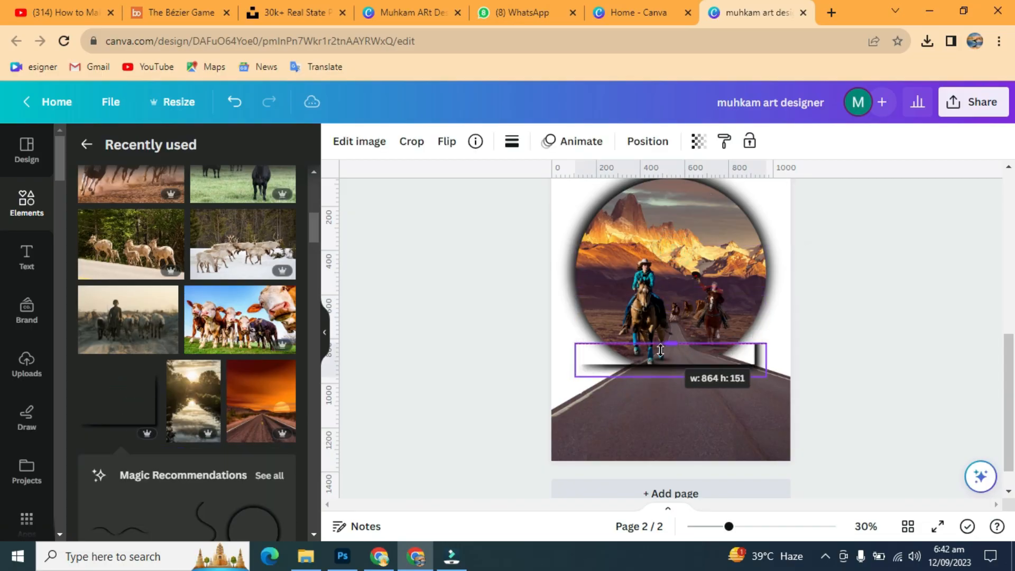
pyautogui.moveTo(658, 364); pyautogui.dragTo(658, 366)
# Rotate the shadow strip to follow the road's right edge and send it backward
pyautogui.moveTo(657, 410); pyautogui.dragTo(759, 325)
pyautogui.moveTo(774, 344); pyautogui.dragTo(769, 305)
pyautogui.moveTo(613, 306); pyautogui.dragTo(641, 440)
pyautogui.click(647, 141)
pyautogui.click(243, 182)
# Align a shadow strip with the road's left edge at about 151° and adjust its layer order
pyautogui.moveTo(619, 377); pyautogui.dragTo(575, 351)
pyautogui.click(251, 182)
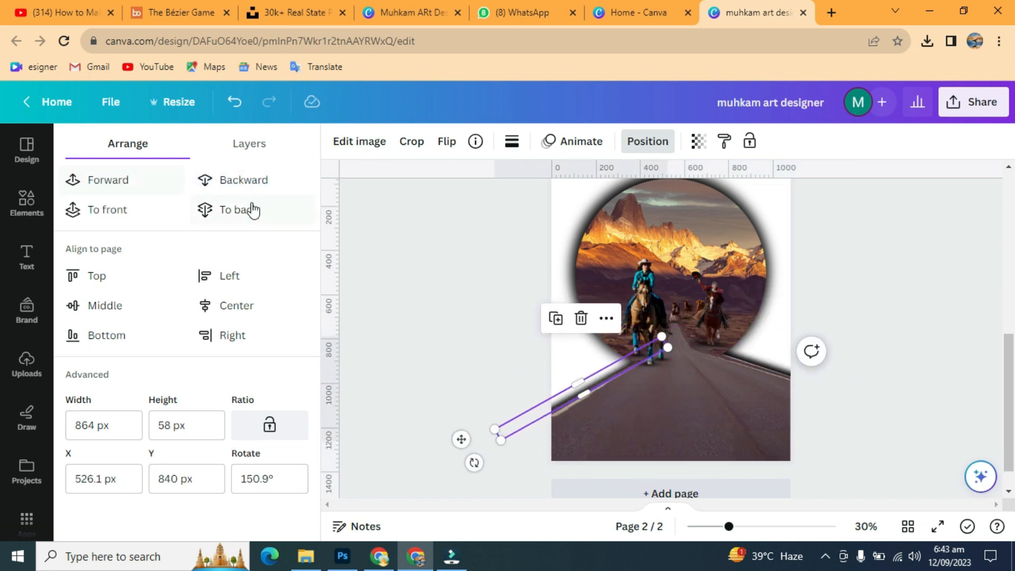
pyautogui.click(636, 373)
pyautogui.click(515, 420)
pyautogui.moveTo(473, 460); pyautogui.dragTo(475, 463)
pyautogui.click(917, 330)
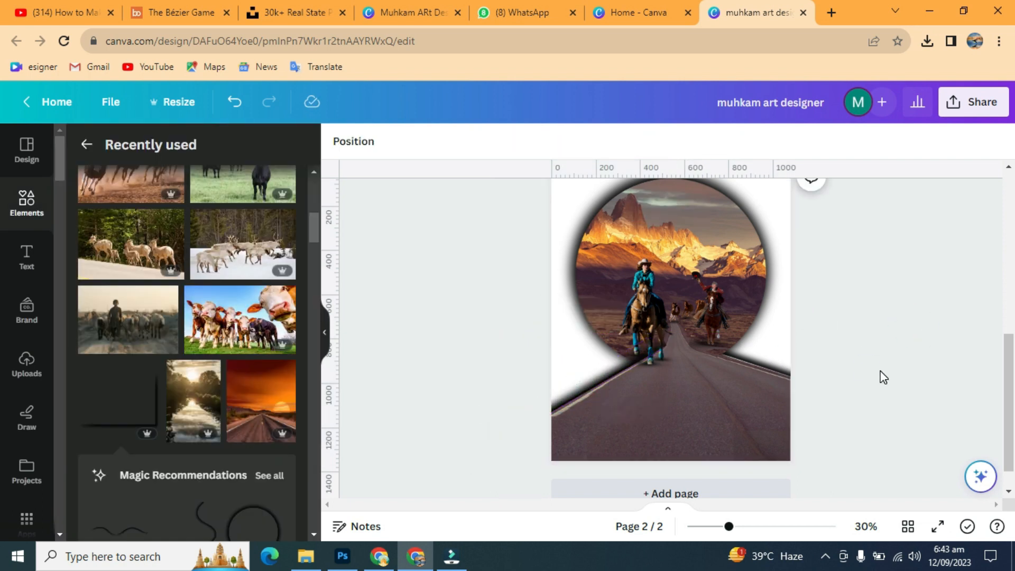
# Add the Drop shadow effect graphic, enlarge it beyond the page's sides and place it over the bottom of the road
pyautogui.click(730, 525)
pyautogui.click(280, 252)
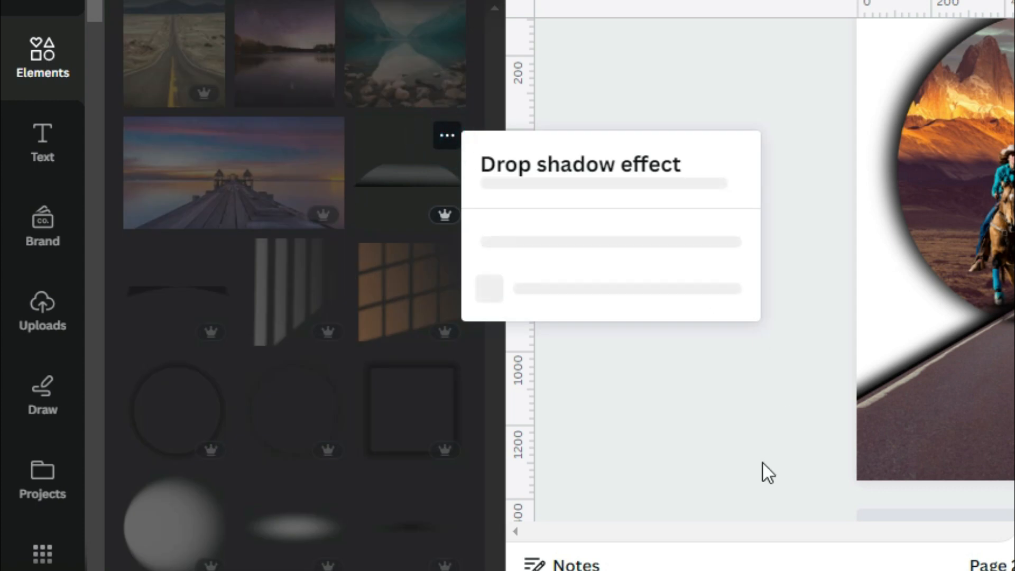
pyautogui.click(787, 405)
pyautogui.click(430, 170)
pyautogui.moveTo(618, 327); pyautogui.dragTo(483, 413)
pyautogui.moveTo(724, 363); pyautogui.dragTo(779, 386)
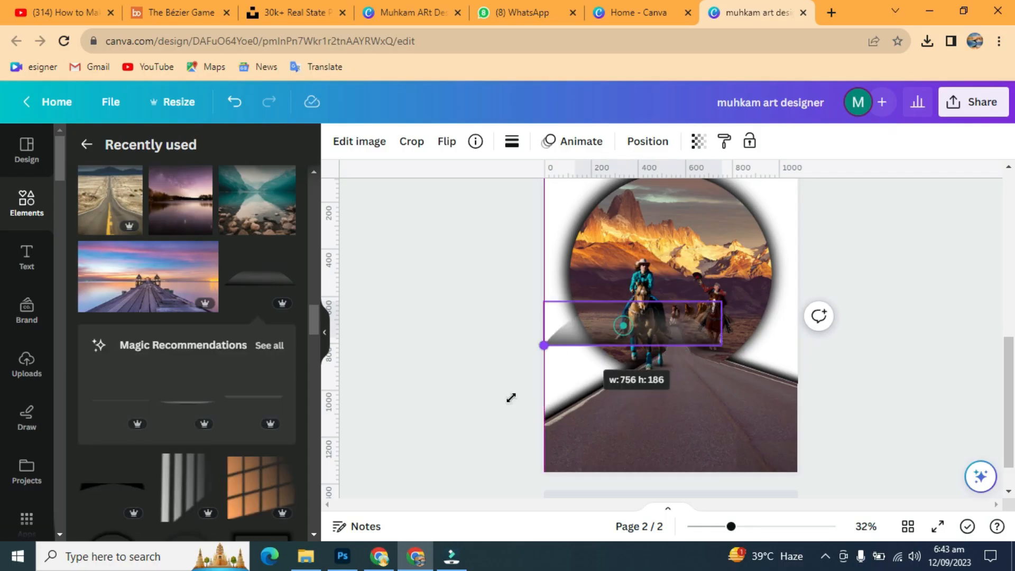
pyautogui.moveTo(676, 367); pyautogui.dragTo(715, 453)
pyautogui.moveTo(828, 396); pyautogui.dragTo(917, 318)
pyautogui.moveTo(512, 369); pyautogui.dragTo(500, 359)
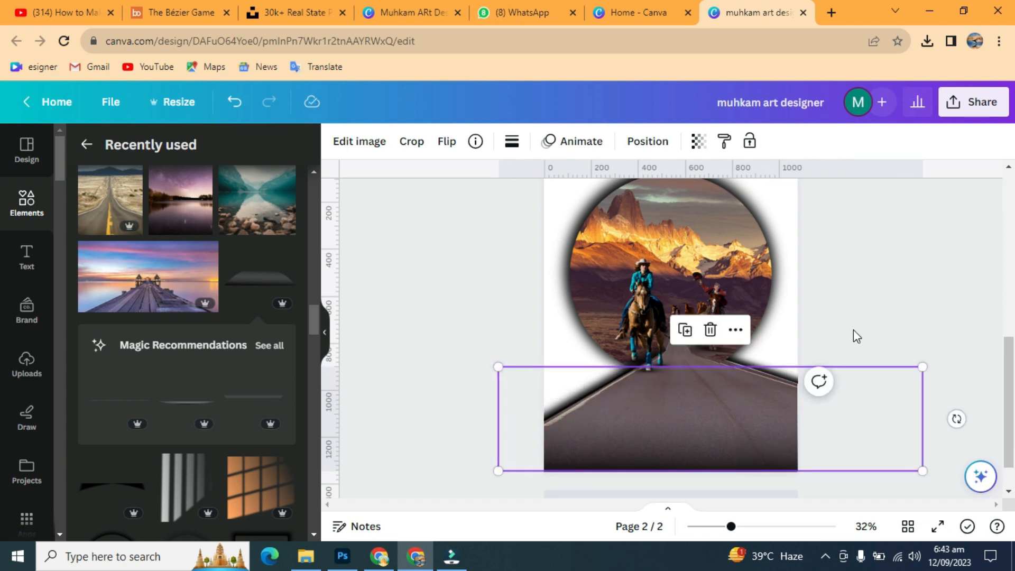
pyautogui.click(928, 260)
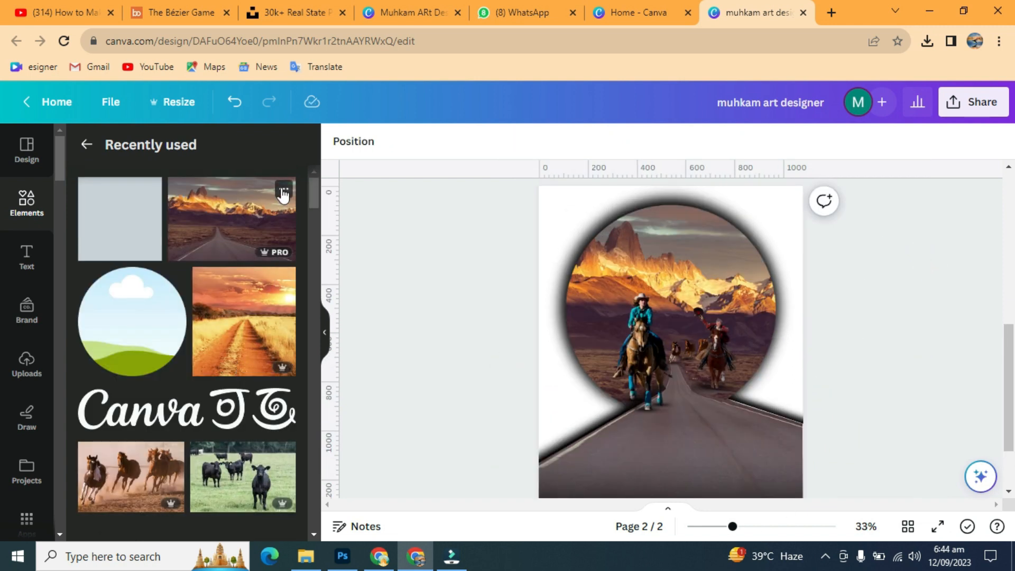
# Add the sunset mountain road photo to page 2 and set it as the page background
pyautogui.click(283, 188)
pyautogui.click(512, 375)
pyautogui.click(222, 221)
pyautogui.moveTo(632, 378); pyautogui.dragTo(550, 430)
pyautogui.rightClick(615, 397)
pyautogui.click(743, 486)
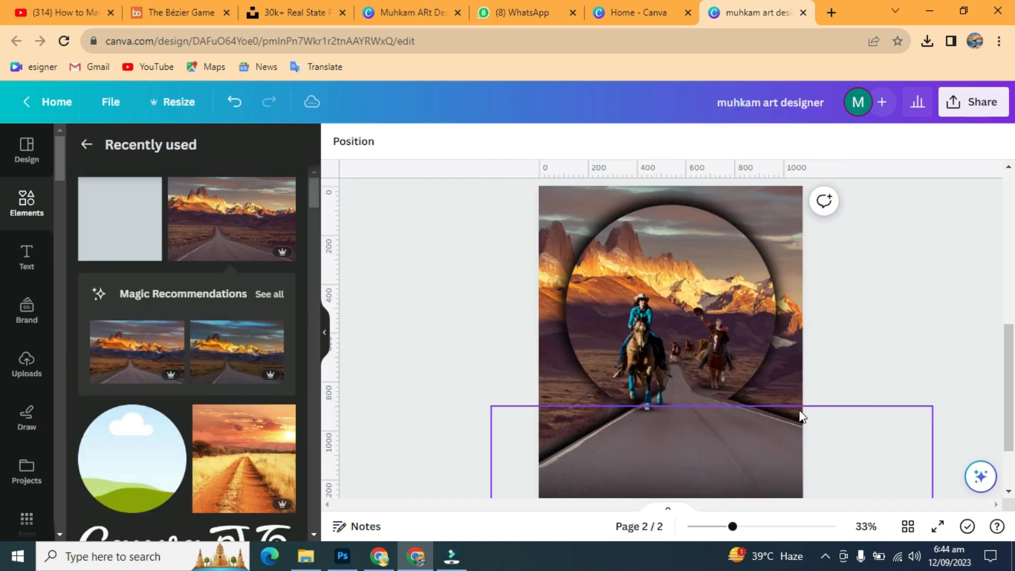
# Reposition the mountain road photo within the page background
pyautogui.doubleClick(703, 335)
pyautogui.moveTo(703, 335); pyautogui.dragTo(765, 331)
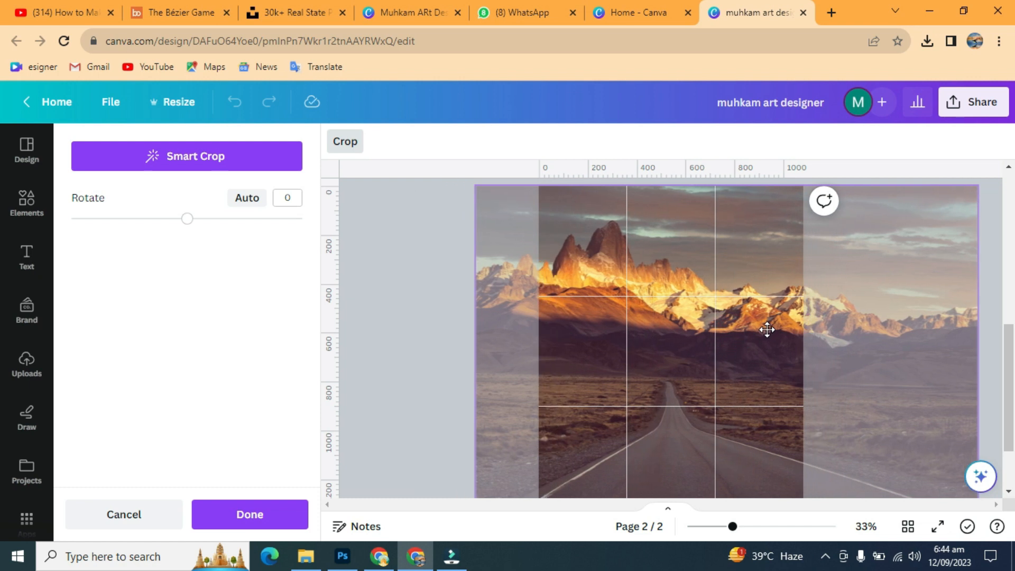
pyautogui.click(341, 449)
pyautogui.click(919, 315)
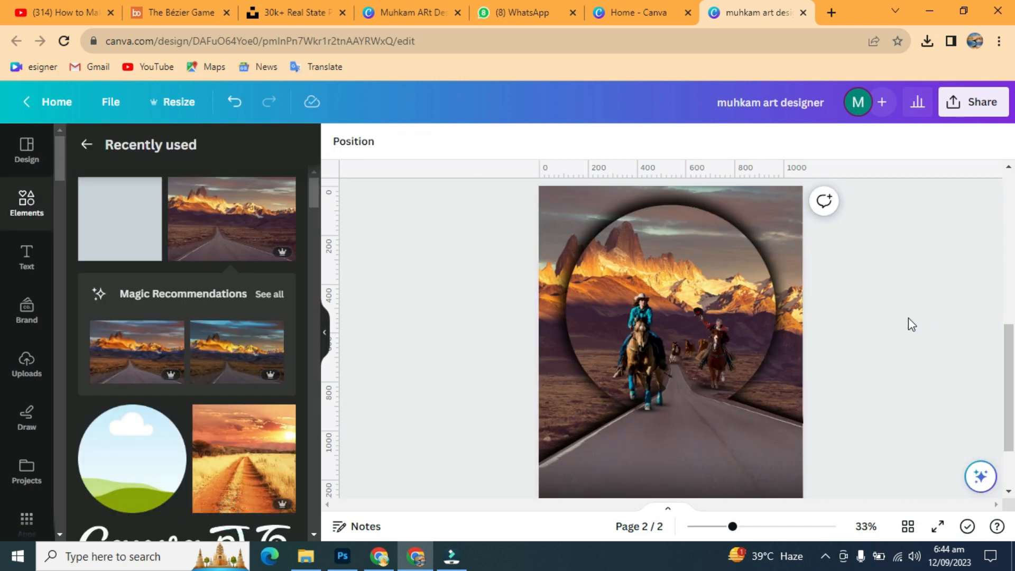
# Add the white Canva wordmark graphic, crop it to the word Canva and place it small in the page's bottom right corner
pyautogui.scroll(-2, 237, 467)
pyautogui.click(168, 483)
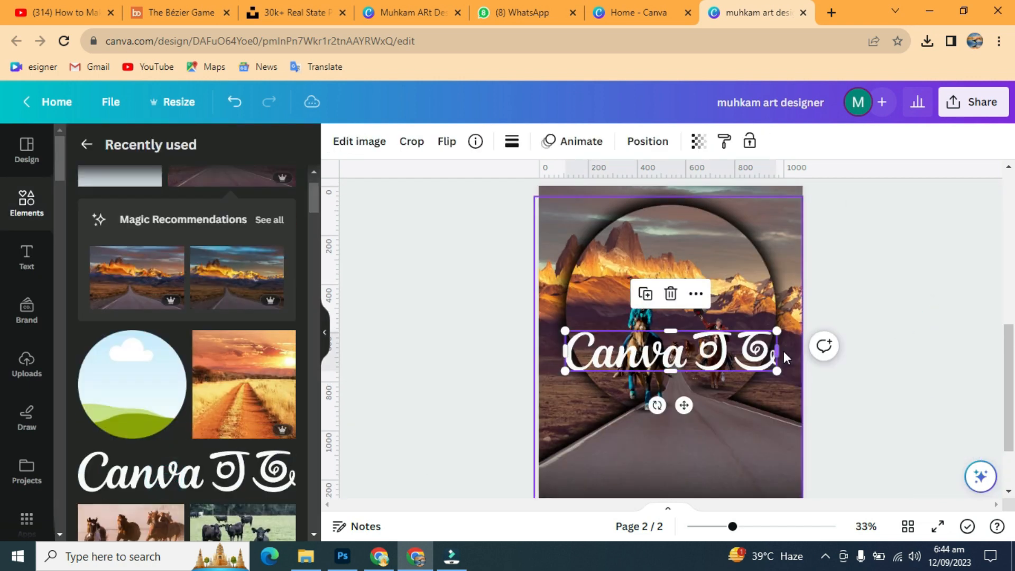
pyautogui.moveTo(781, 351); pyautogui.dragTo(701, 351)
pyautogui.moveTo(627, 355); pyautogui.dragTo(606, 362)
pyautogui.moveTo(598, 405); pyautogui.dragTo(780, 522)
pyautogui.scroll(-1, 861, 457)
pyautogui.moveTo(778, 449); pyautogui.dragTo(784, 466)
pyautogui.click(906, 380)
pyautogui.scroll(-1, 235, 421)
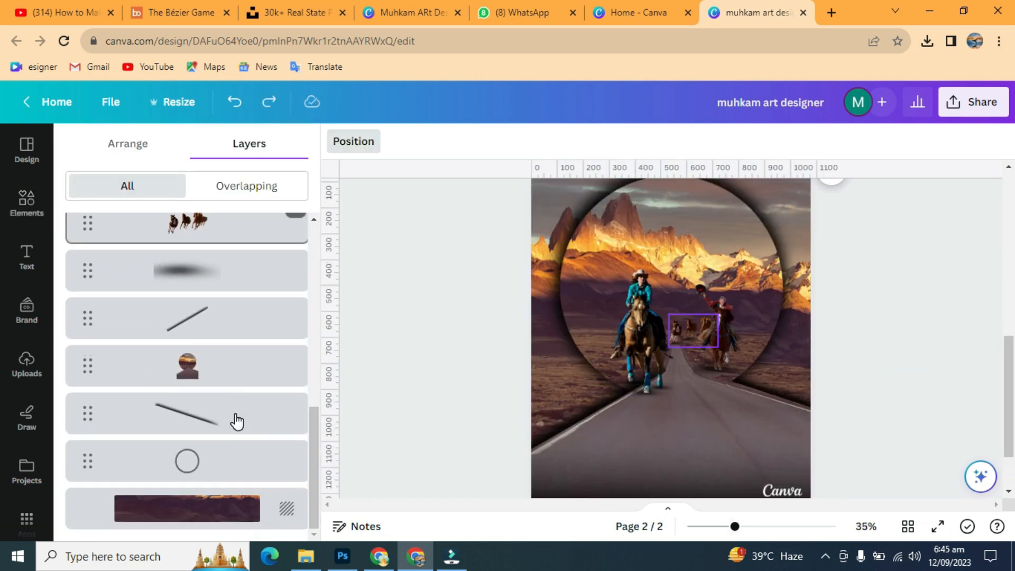
# Enlarge the circular shadow layer slightly so it spans the page's full width
pyautogui.click(214, 461)
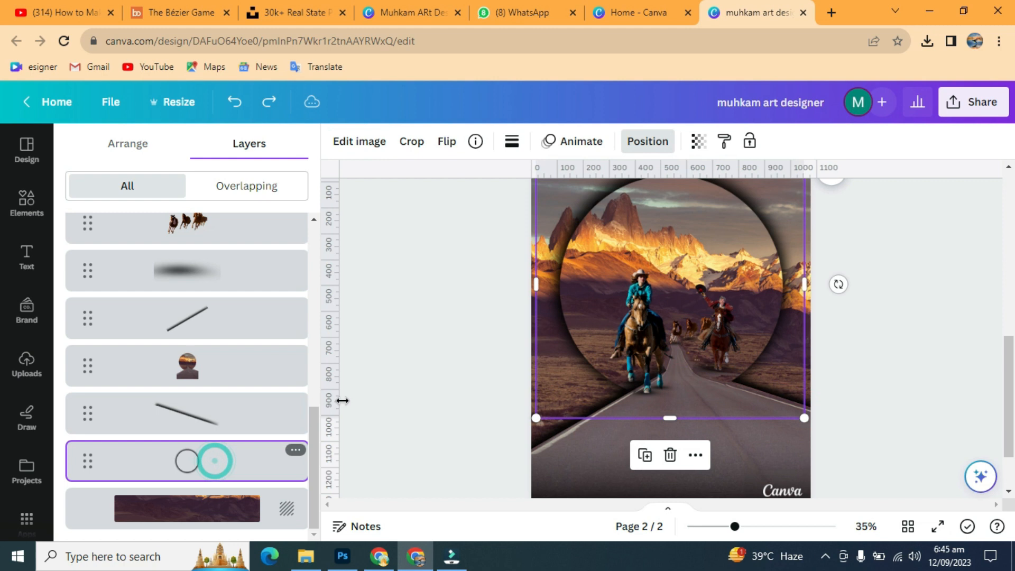
pyautogui.moveTo(535, 418); pyautogui.dragTo(531, 422)
pyautogui.moveTo(804, 421); pyautogui.dragTo(811, 422)
pyautogui.scroll(1, 924, 380)
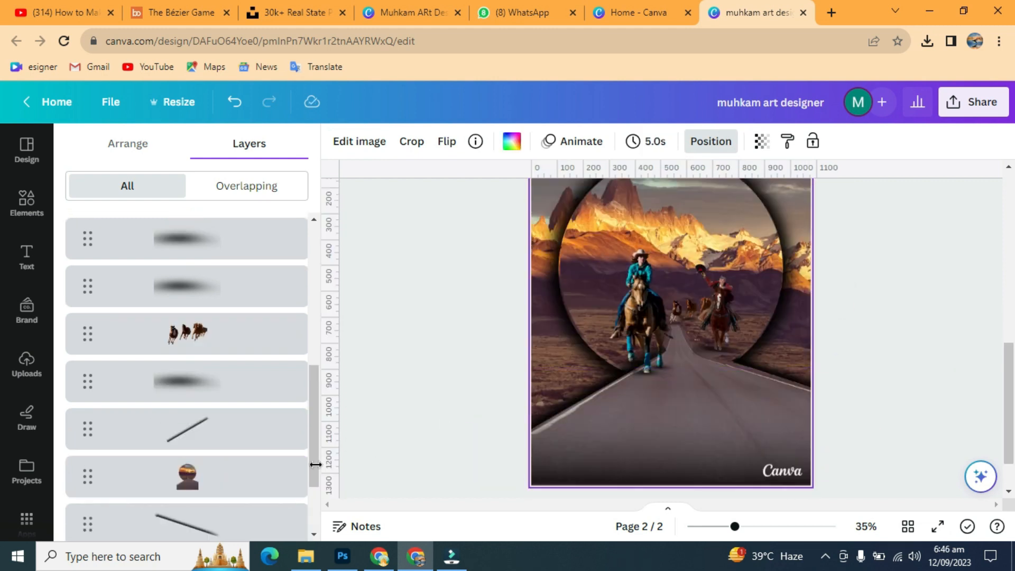
# Send the left road edge's shadow strip backward behind the road-and-circle composite, and preview the poster in full screen
pyautogui.click(188, 525)
pyautogui.click(222, 325)
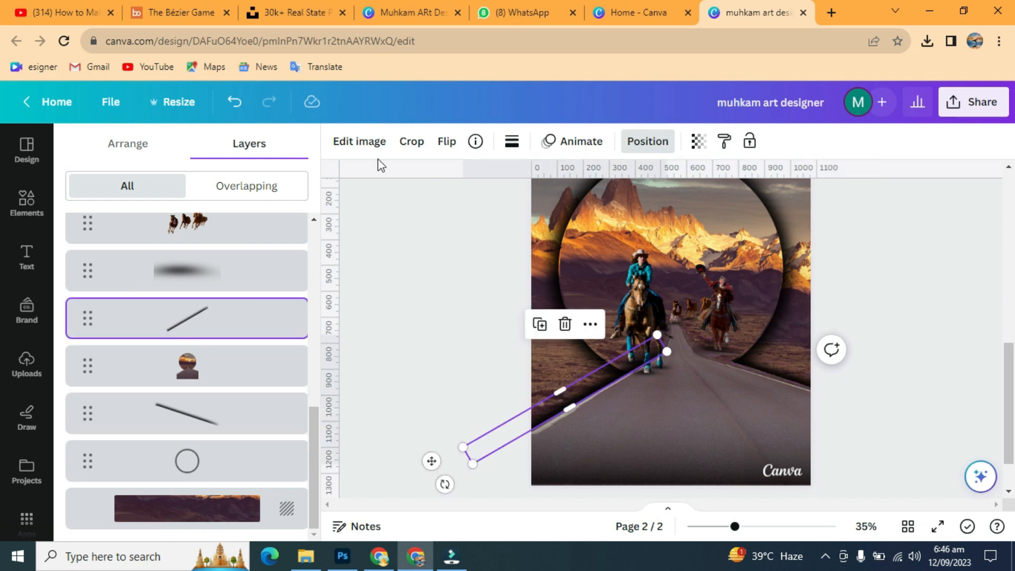
pyautogui.click(132, 144)
pyautogui.click(244, 179)
pyautogui.click(243, 179)
pyautogui.click(242, 178)
pyautogui.click(926, 320)
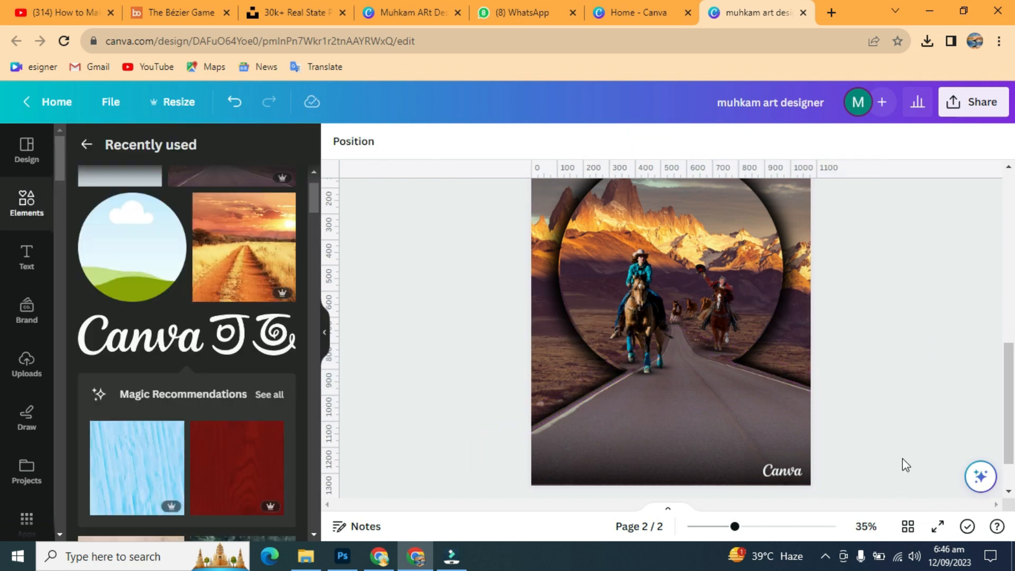
pyautogui.click(936, 526)
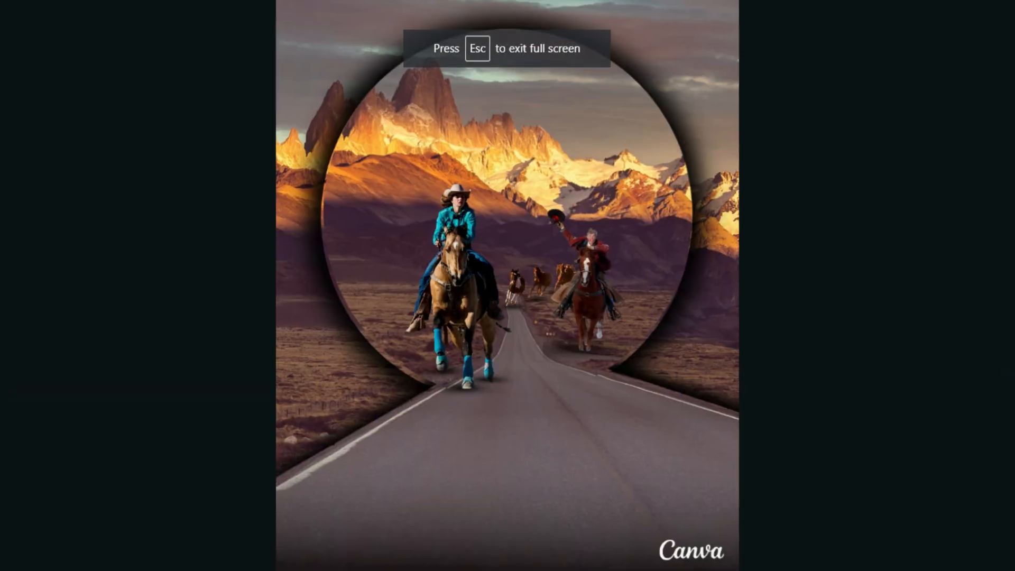